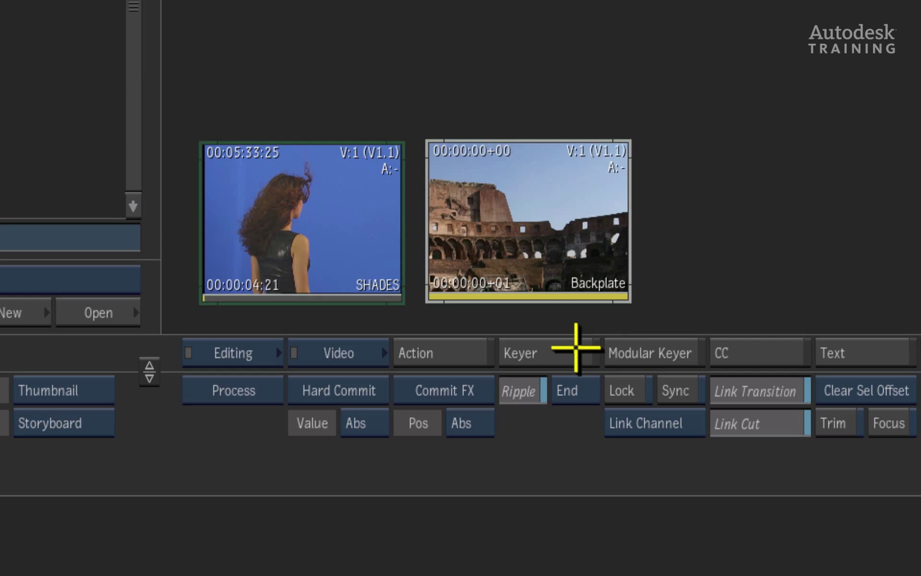
Drag the Keyer button so it waits for the SHADES and Backplate source clips
{"action": "left_click_drag", "start_coordinate": [576, 350], "coordinate": [357, 125]}
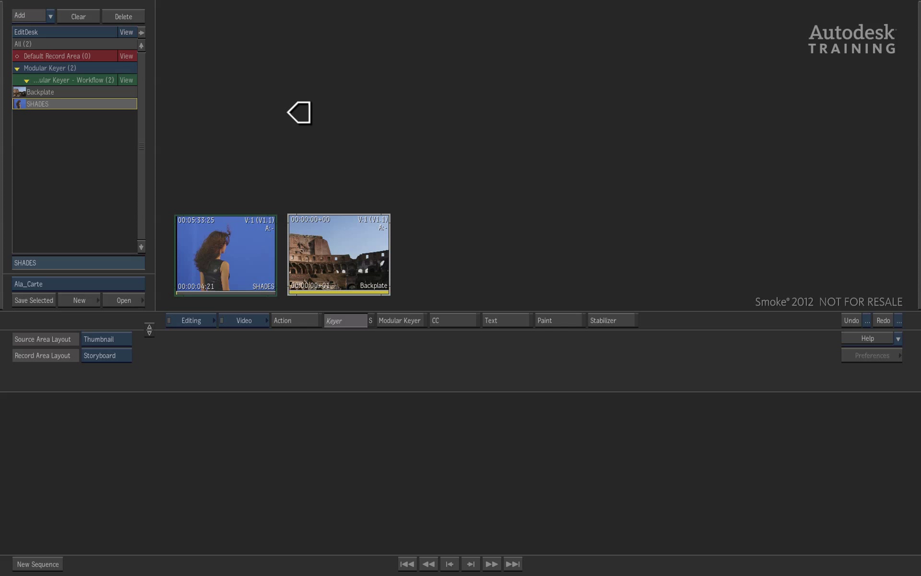
Open the Keyer on SHADES and try YUV, HLS, Channel, RGBCMYL and Luminance before settling on RGB
{"action": "left_click", "coordinate": [295, 113]}
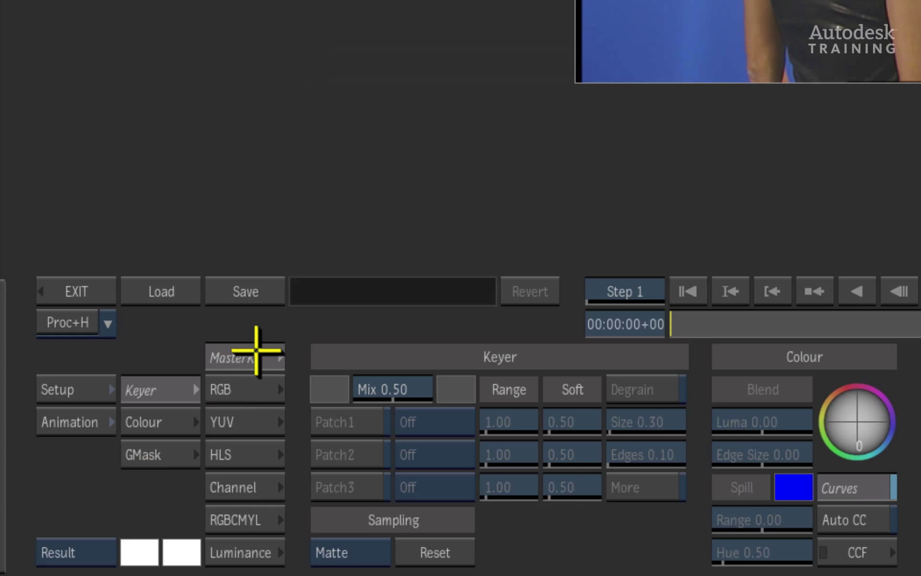
{"action": "left_click", "coordinate": [258, 388]}
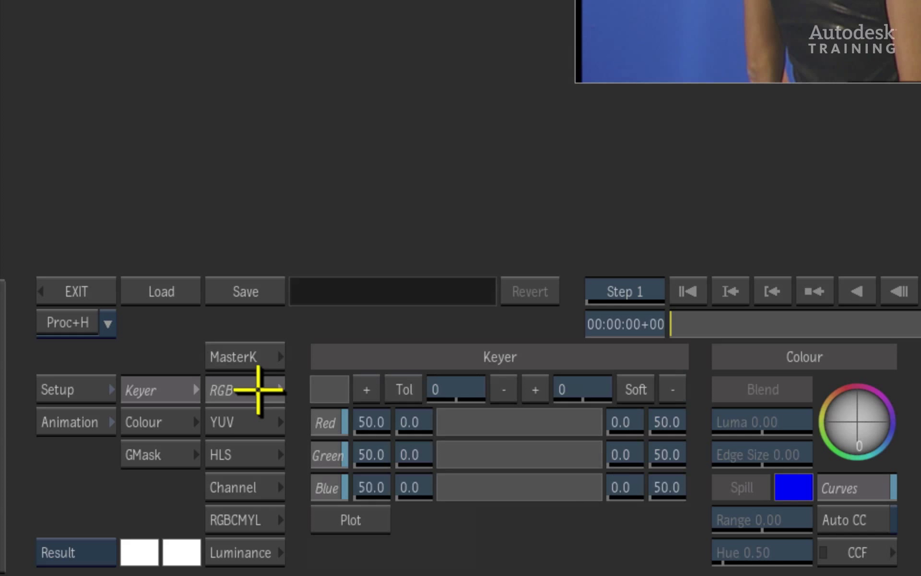
{"action": "left_click", "coordinate": [254, 426]}
{"action": "left_click", "coordinate": [259, 454]}
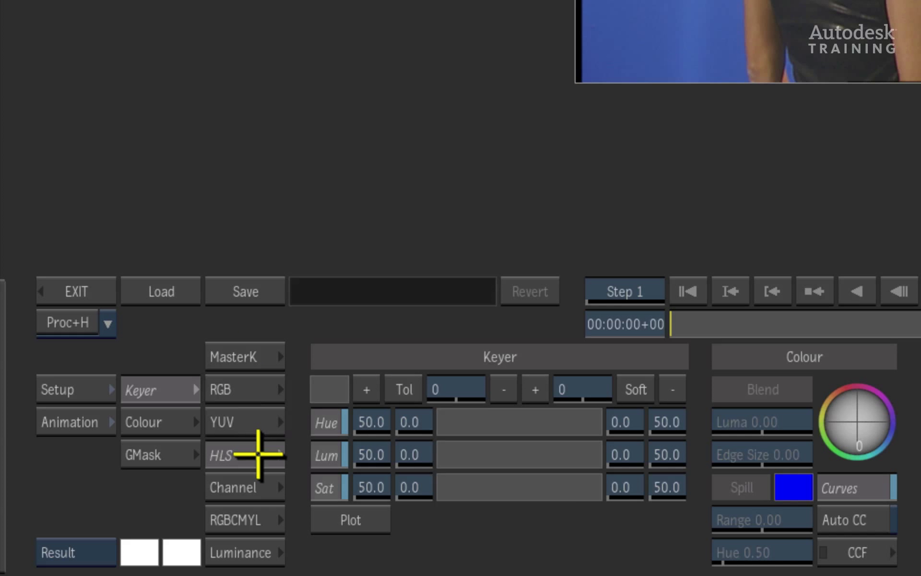
{"action": "left_click", "coordinate": [249, 490]}
{"action": "left_click", "coordinate": [246, 525]}
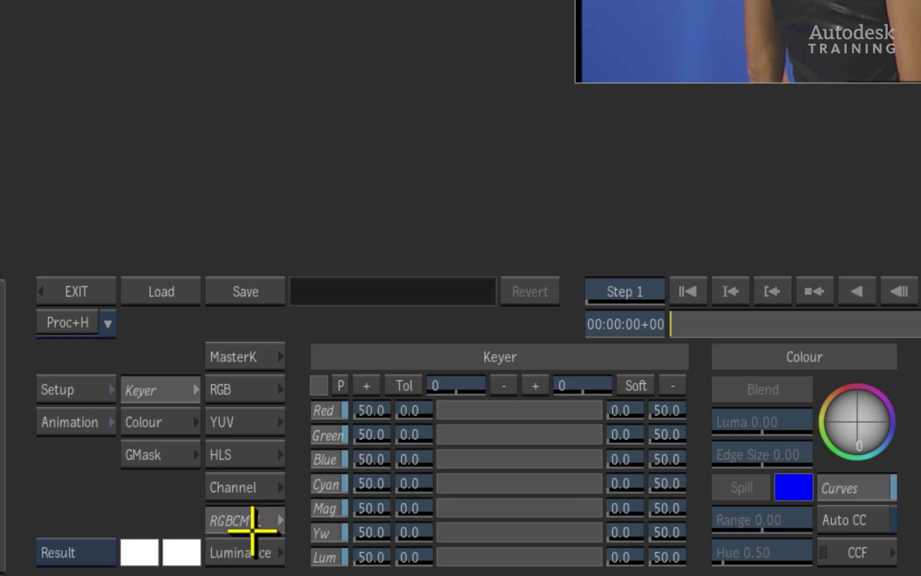
{"action": "left_click", "coordinate": [249, 551]}
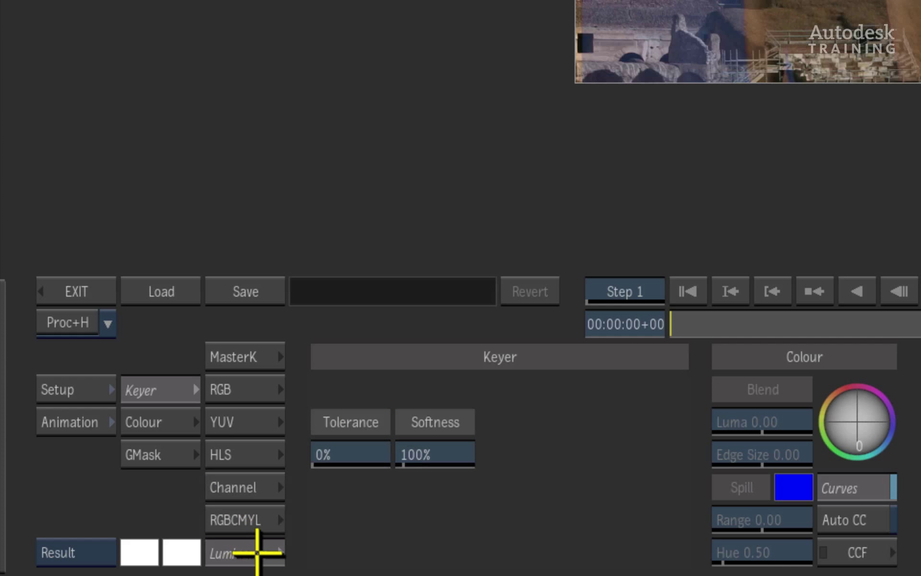
{"action": "left_click", "coordinate": [252, 390]}
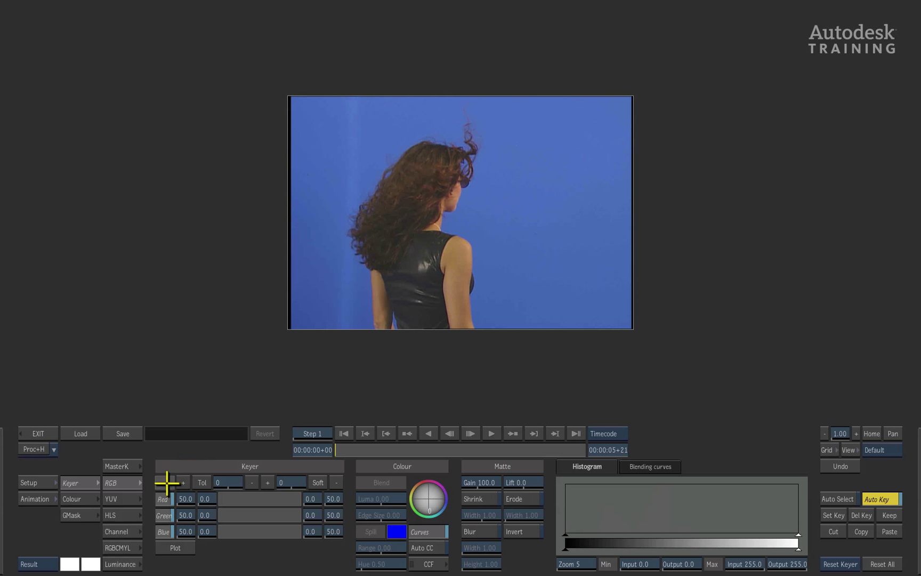
Sample the blue screen, widen the RGB tolerance, and lower the histogram input maximum to 187.9
{"action": "left_click", "coordinate": [321, 297]}
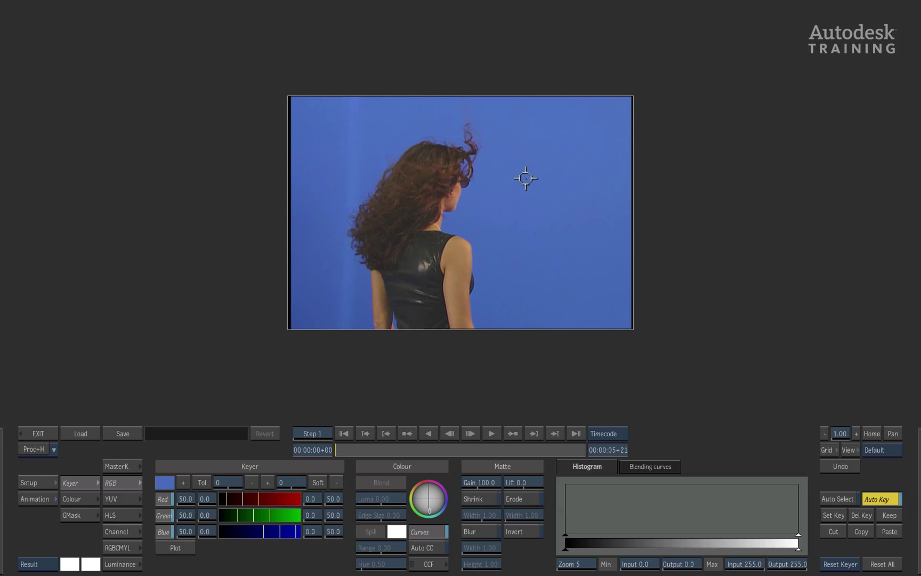
{"action": "left_click_drag", "start_coordinate": [221, 485], "coordinate": [303, 487]}
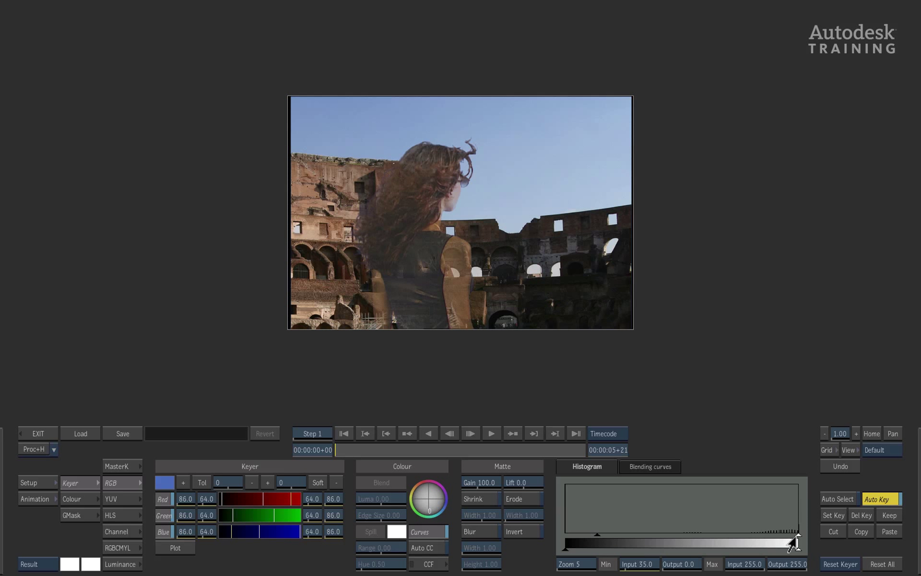
{"action": "left_click_drag", "start_coordinate": [729, 545], "coordinate": [732, 545]}
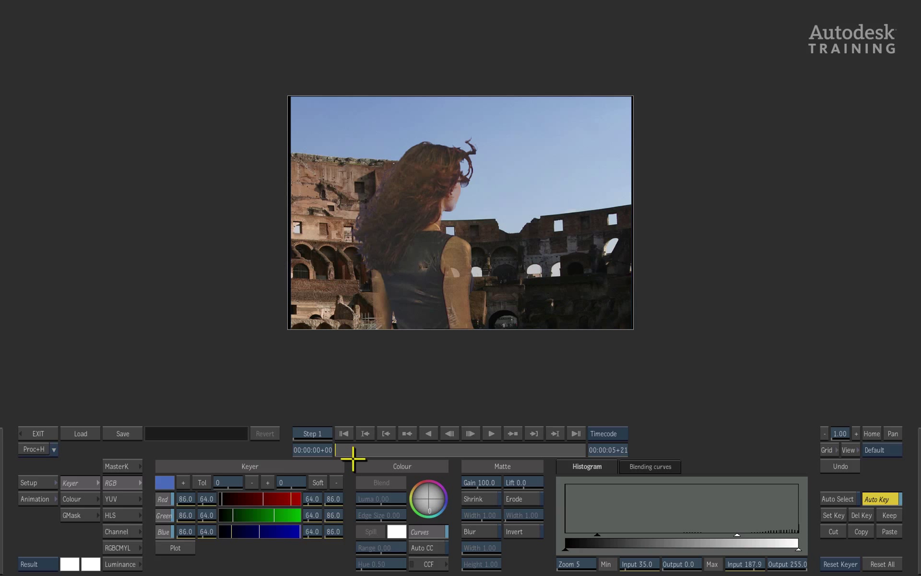
Exit the Keyer and start the Modular Keyer with SHADES as front and key-in, Backplate as back
{"action": "left_click", "coordinate": [32, 432]}
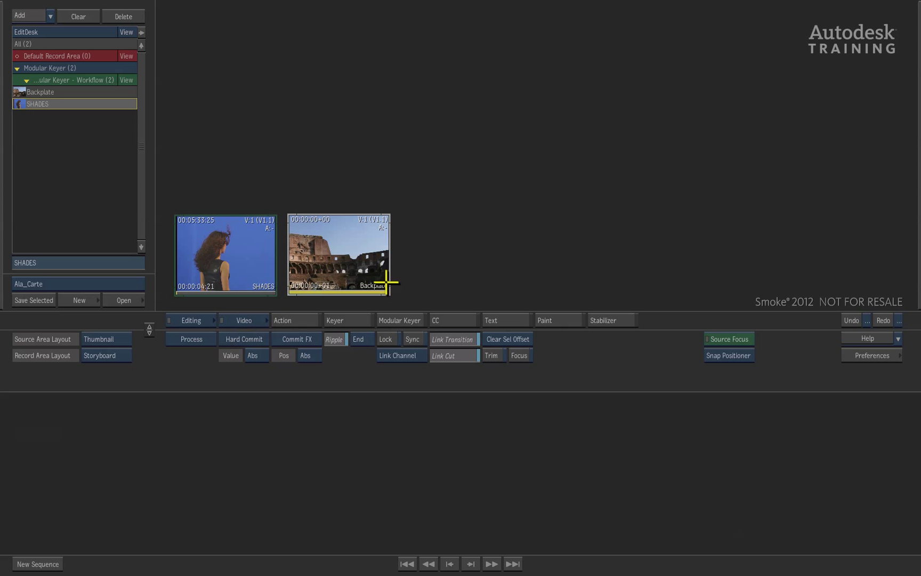
{"action": "left_click", "coordinate": [408, 320]}
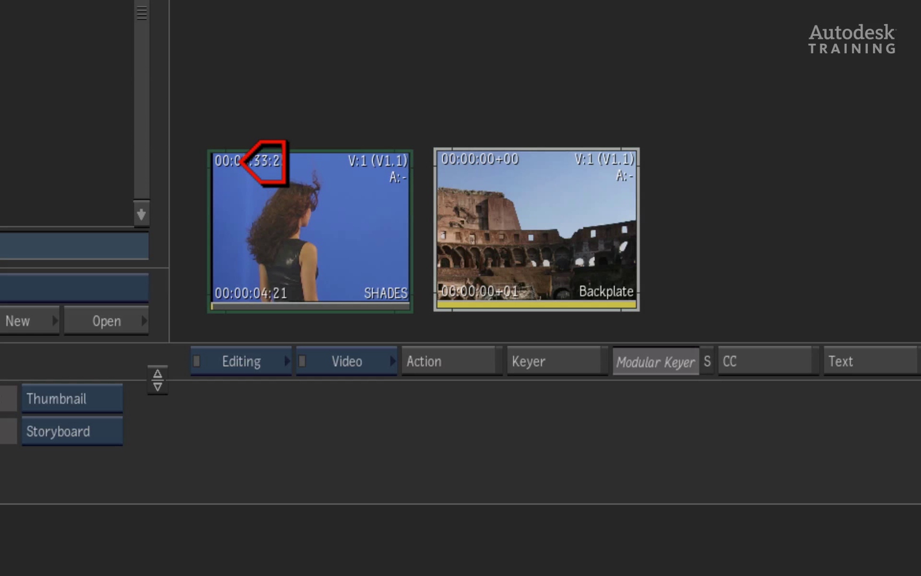
{"action": "left_click", "coordinate": [241, 160]}
{"action": "left_click", "coordinate": [497, 157]}
{"action": "left_click", "coordinate": [248, 163]}
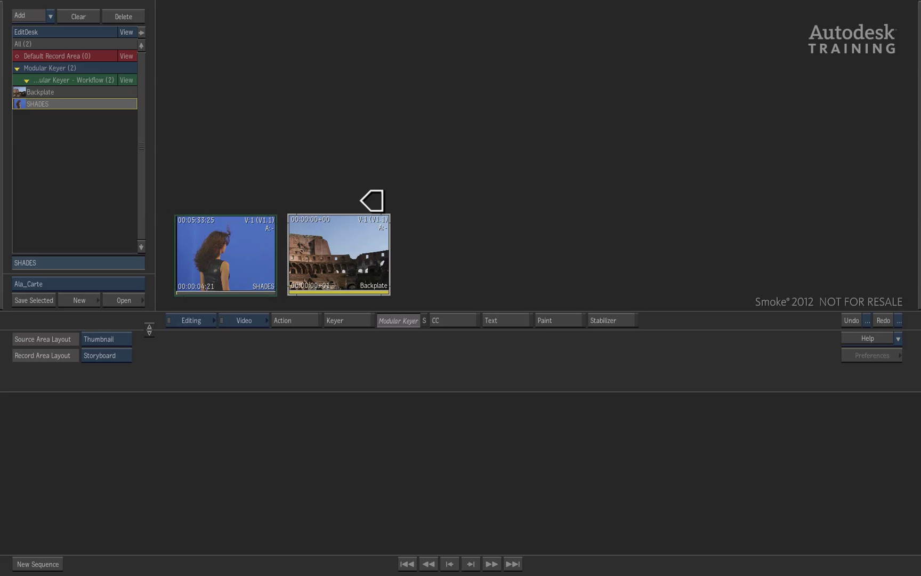
{"action": "left_click", "coordinate": [388, 135]}
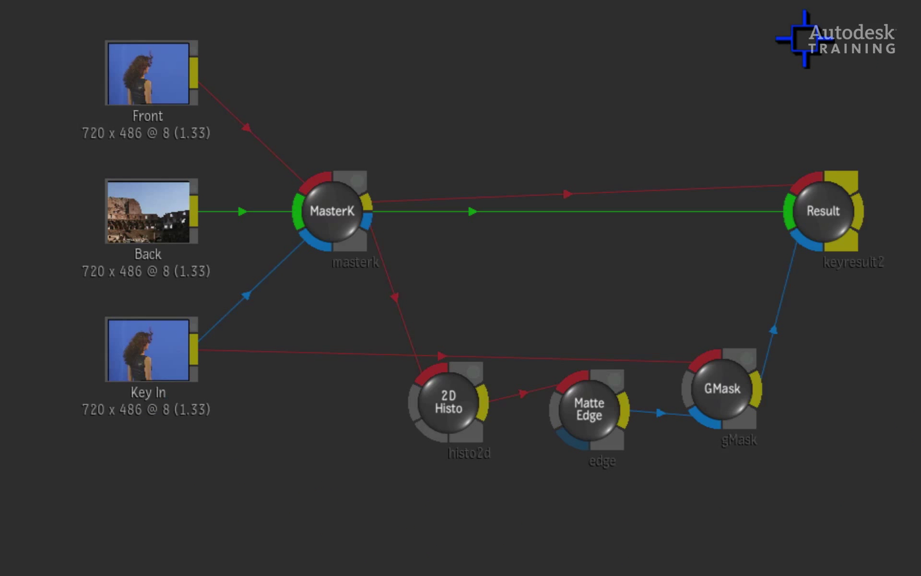
Reposition the 2D Histo, Matte Edge and GMask nodes, select MasterK, and shift the Result node right
{"action": "left_click_drag", "start_coordinate": [448, 399], "coordinate": [434, 425]}
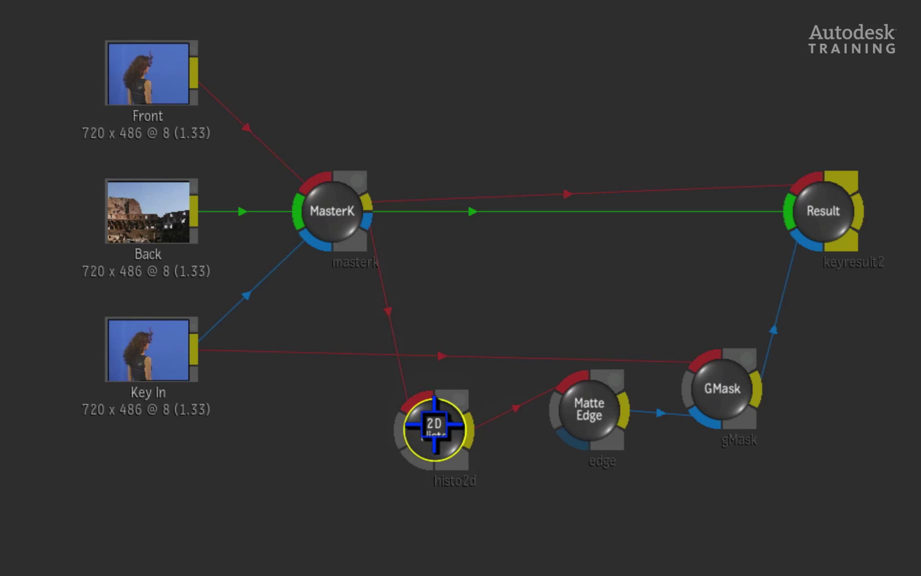
{"action": "left_click_drag", "start_coordinate": [590, 406], "coordinate": [586, 423]}
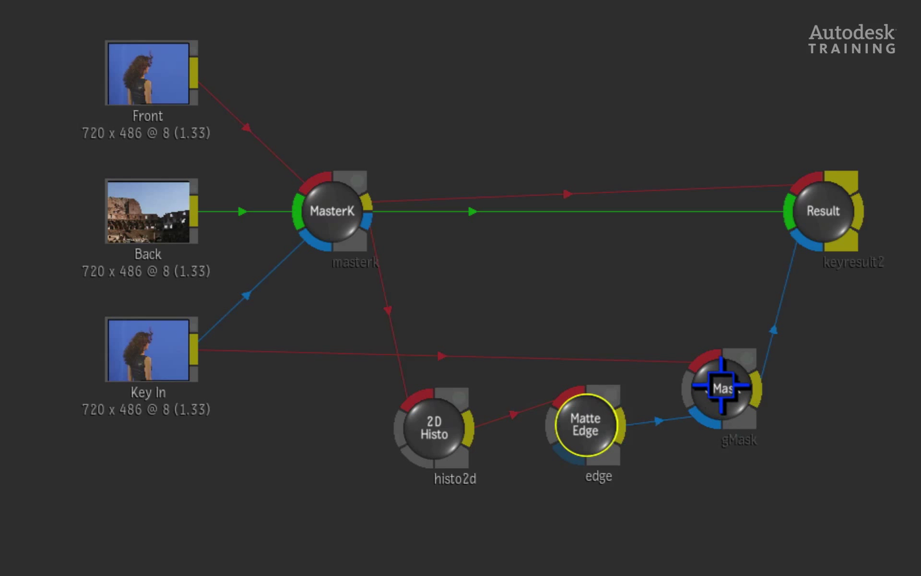
{"action": "mouse_move", "coordinate": [721, 384]}
{"action": "left_mouse_down"}
{"action": "mouse_move", "coordinate": [722, 417]}
{"action": "mouse_move", "coordinate": [722, 370]}
{"action": "left_mouse_up"}
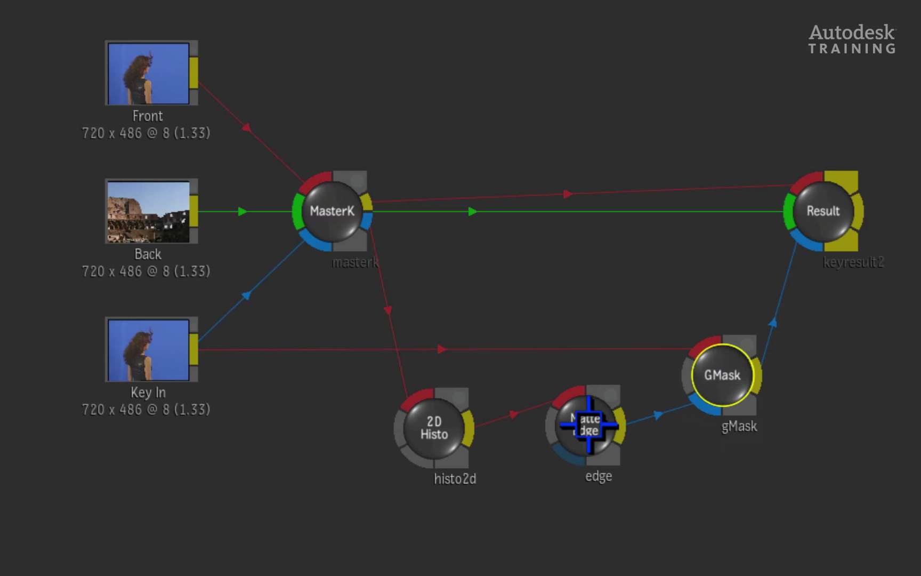
{"action": "left_click_drag", "start_coordinate": [589, 425], "coordinate": [585, 401]}
{"action": "left_click_drag", "start_coordinate": [432, 425], "coordinate": [444, 401]}
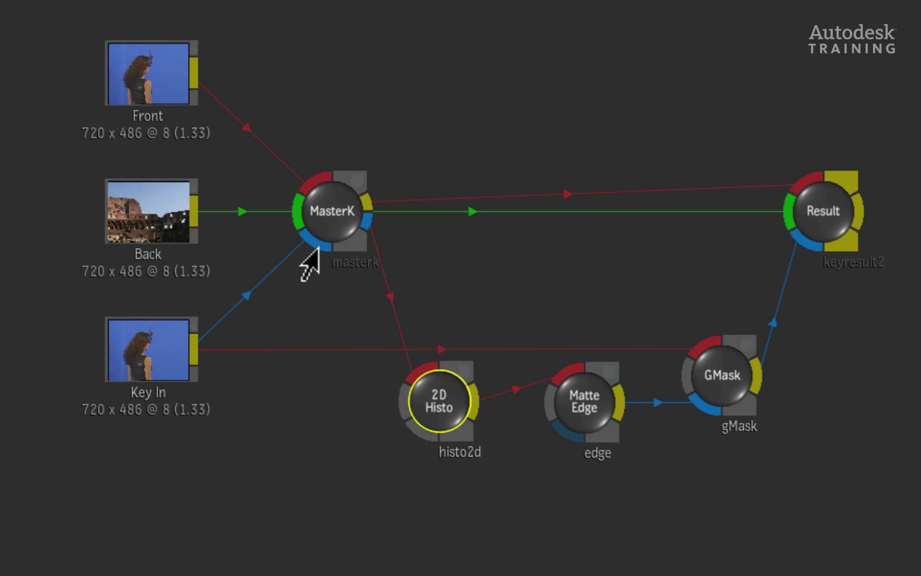
{"action": "left_click", "coordinate": [329, 213]}
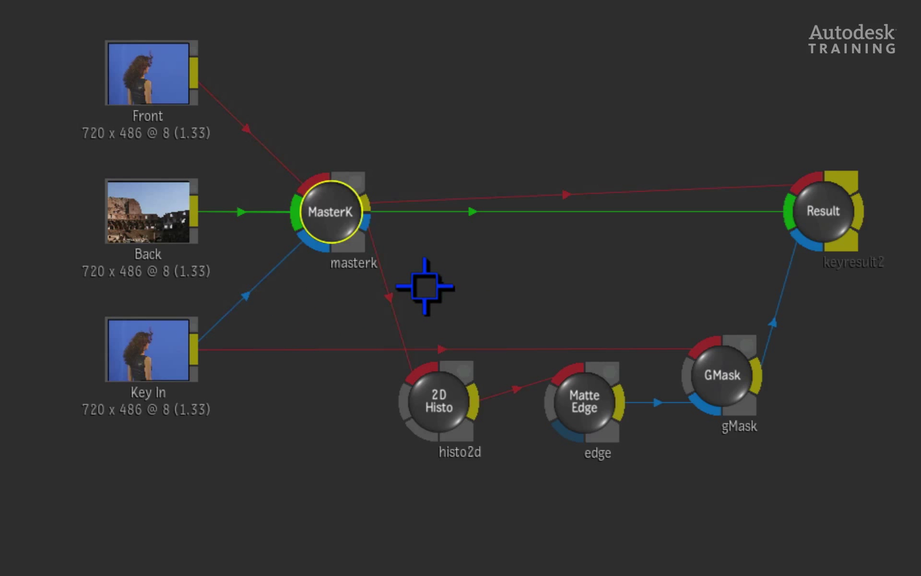
{"action": "left_click_drag", "start_coordinate": [818, 215], "coordinate": [851, 216]}
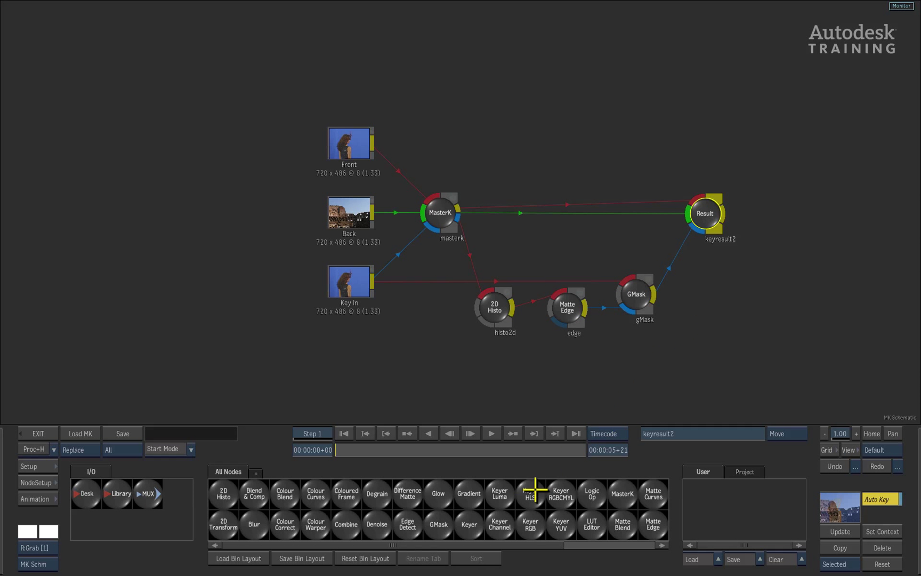
Replace the schematic with the RGB starting setup from Start Mode
{"action": "mouse_move", "coordinate": [523, 501]}
{"action": "left_mouse_down"}
{"action": "mouse_move", "coordinate": [411, 487]}
{"action": "mouse_move", "coordinate": [364, 471]}
{"action": "mouse_move", "coordinate": [422, 506]}
{"action": "mouse_move", "coordinate": [524, 513]}
{"action": "left_mouse_up"}
{"action": "left_click_drag", "start_coordinate": [418, 508], "coordinate": [367, 509]}
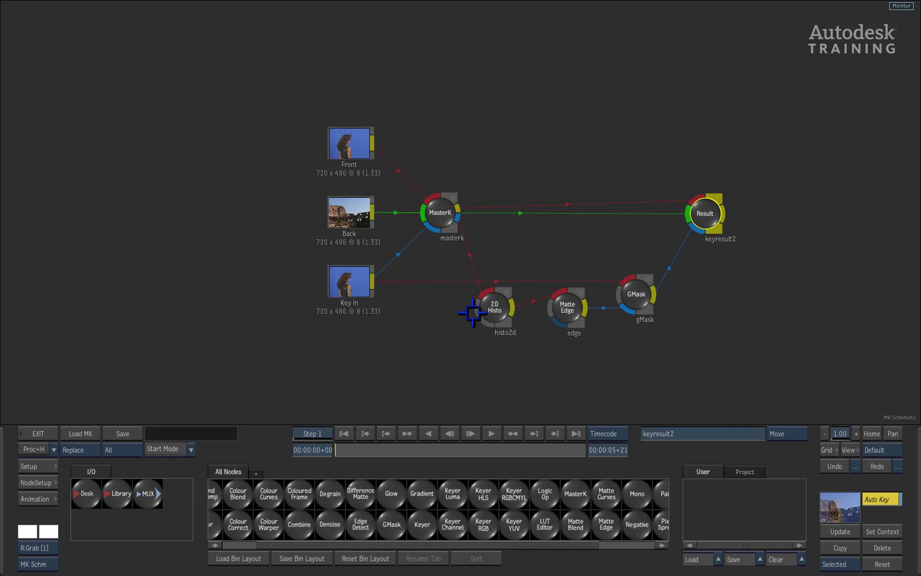
{"action": "left_click", "coordinate": [190, 448]}
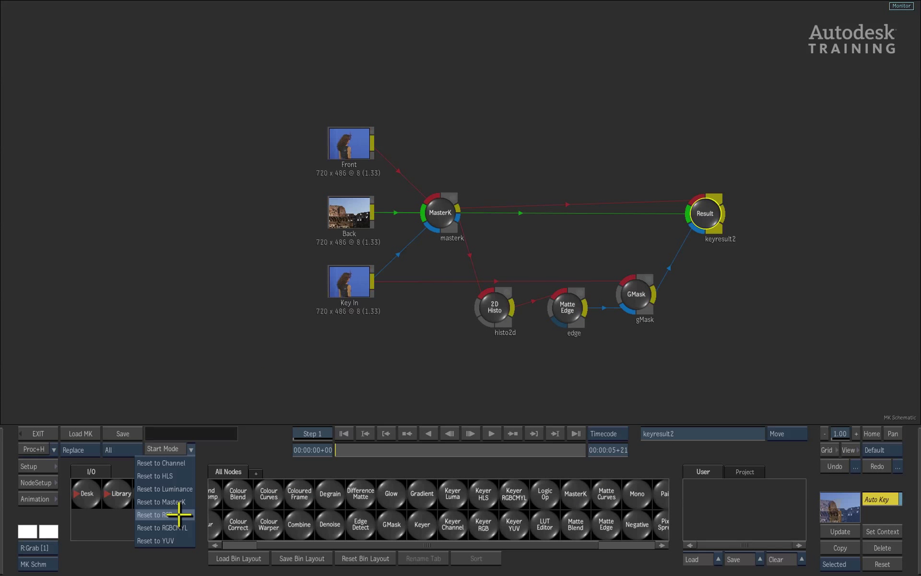
{"action": "left_click", "coordinate": [181, 514]}
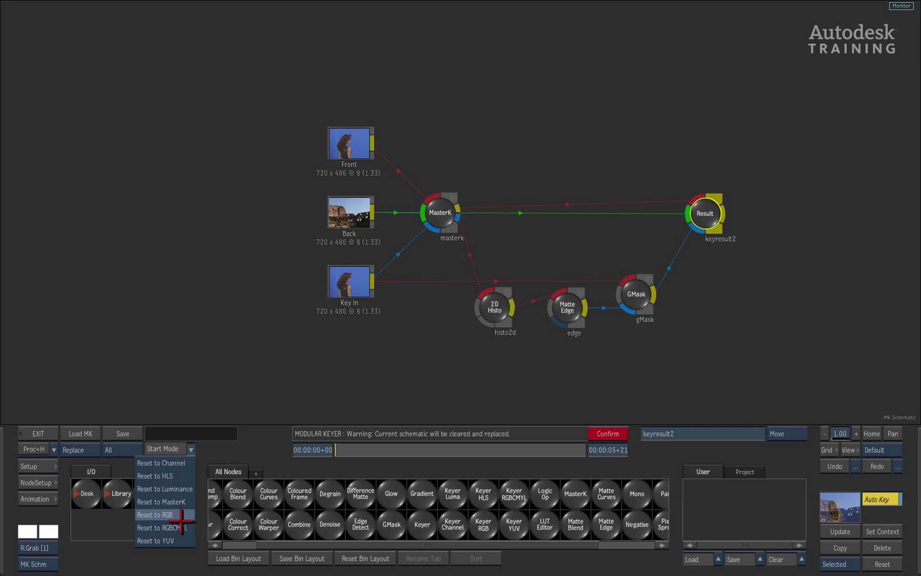
{"action": "key", "text": "Return"}
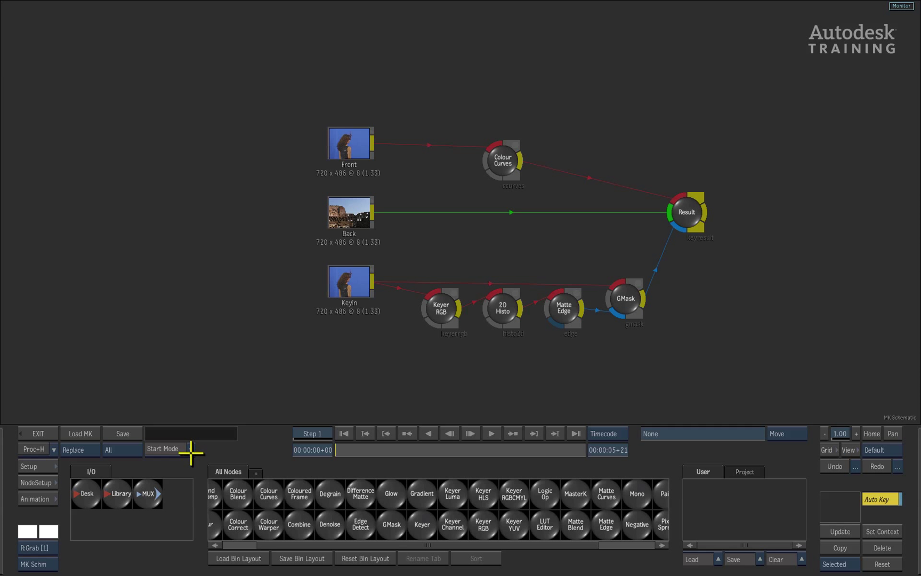
Reset the schematic back to the MasterK starting setup
{"action": "left_click", "coordinate": [190, 449]}
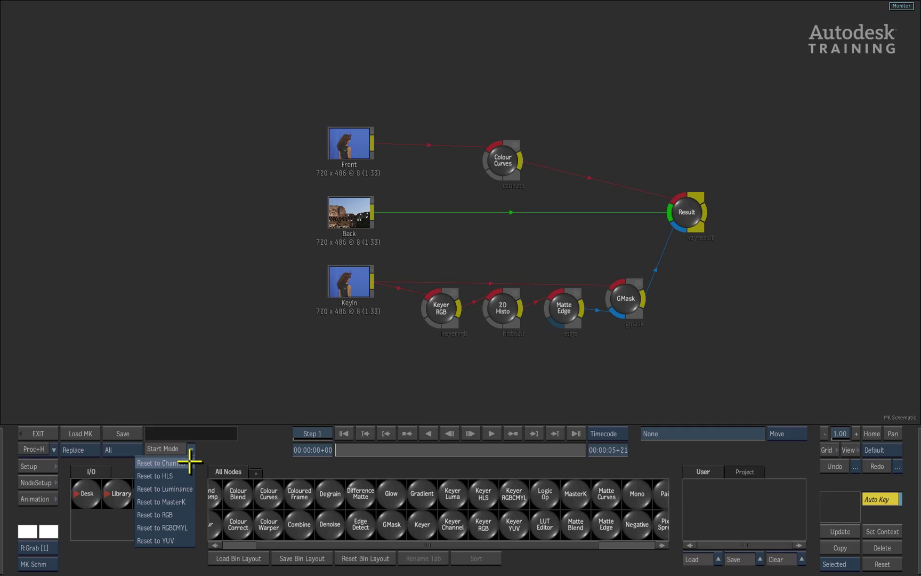
{"action": "left_click", "coordinate": [179, 503]}
{"action": "left_click", "coordinate": [181, 502]}
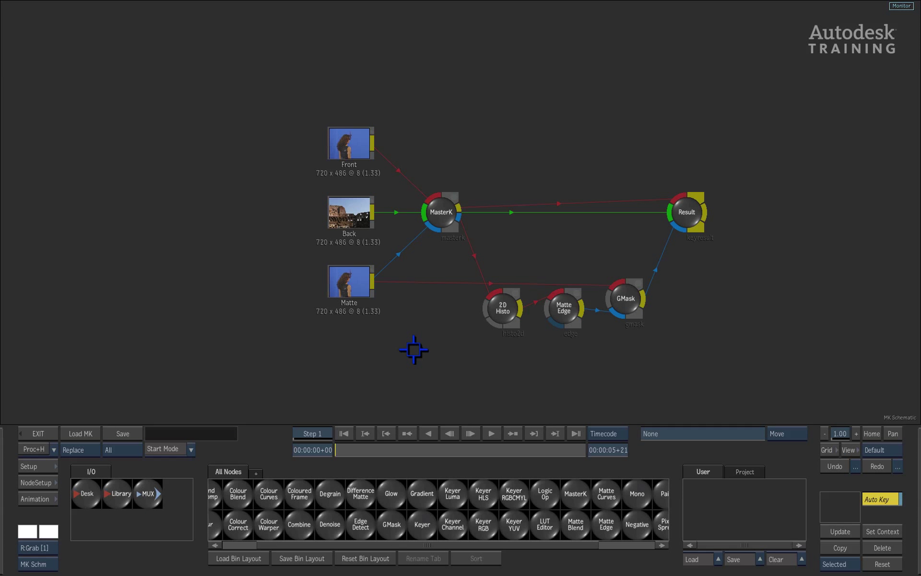
Pan the MK Schematic until all nodes from Front, Back and Matte through Result are centred
{"action": "left_click_drag", "start_coordinate": [410, 349], "coordinate": [576, 352]}
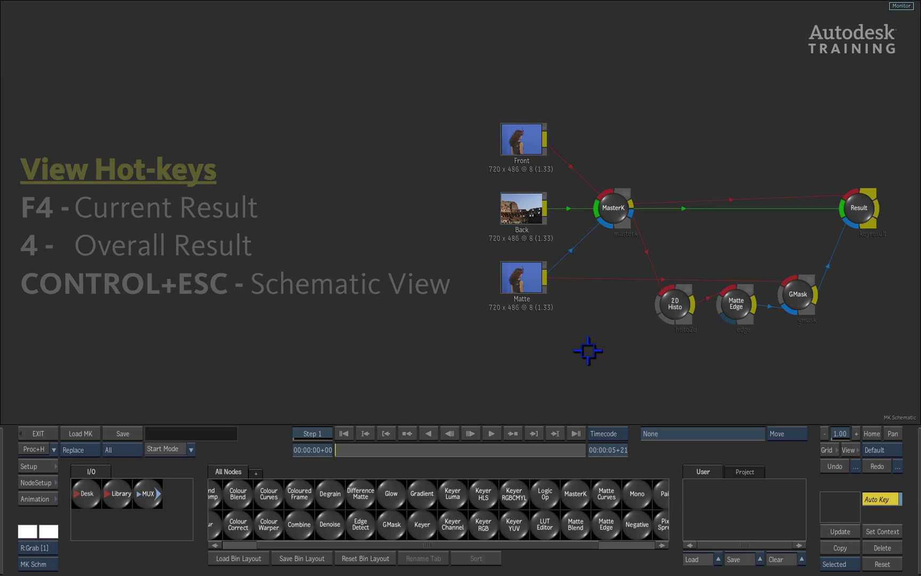
{"action": "left_click_drag", "start_coordinate": [589, 350], "coordinate": [335, 346]}
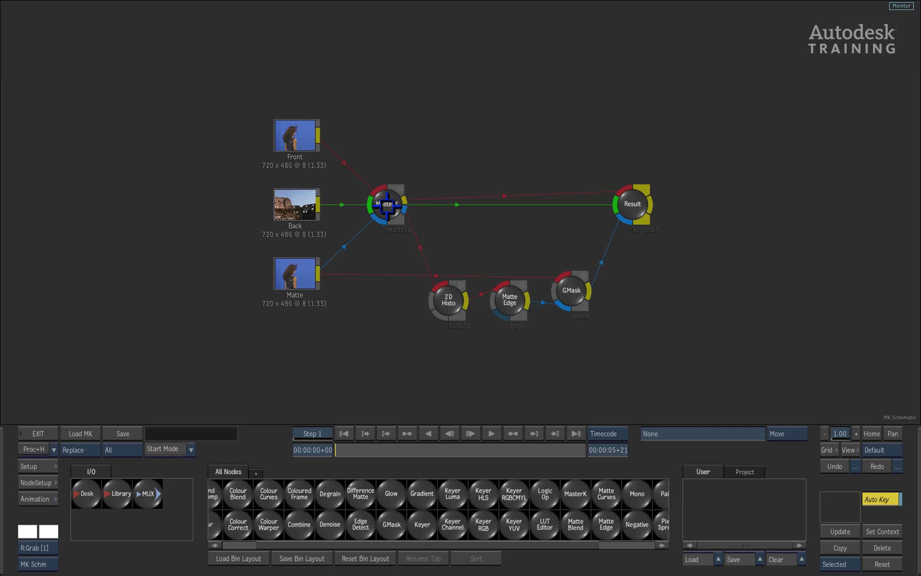
Select the MasterK node, view its current result with F4, and scrub to a later frame
{"action": "left_click", "coordinate": [386, 203]}
{"action": "key", "text": "F4"}
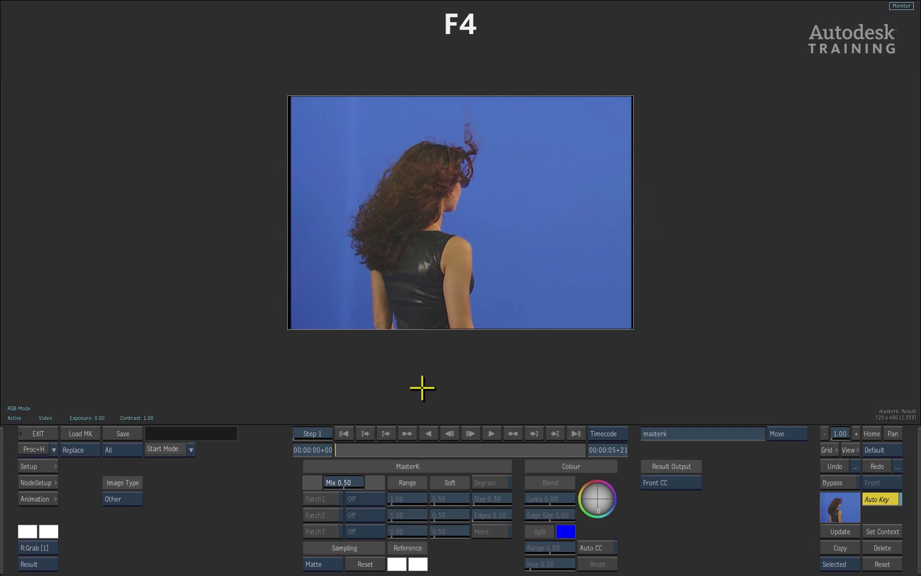
{"action": "left_click_drag", "start_coordinate": [345, 451], "coordinate": [310, 422]}
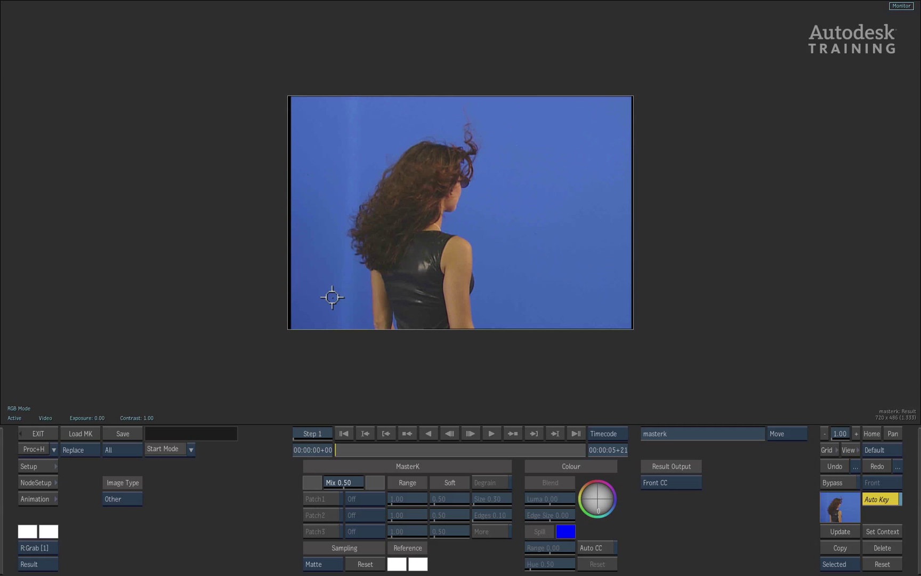
Sample the blue backing in MasterK, show the OutMatte, and scrub to check it across frames
{"action": "left_click", "coordinate": [483, 306]}
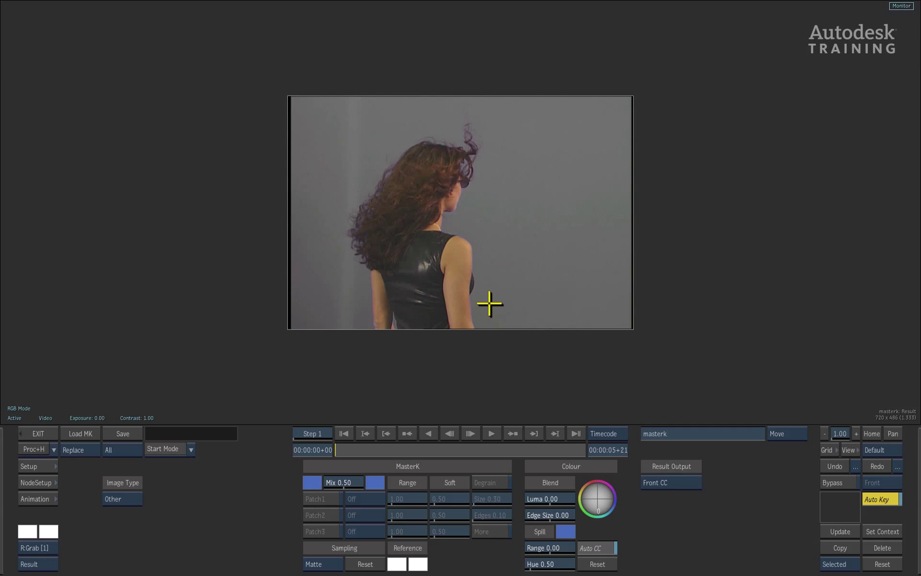
{"action": "key", "text": "F4"}
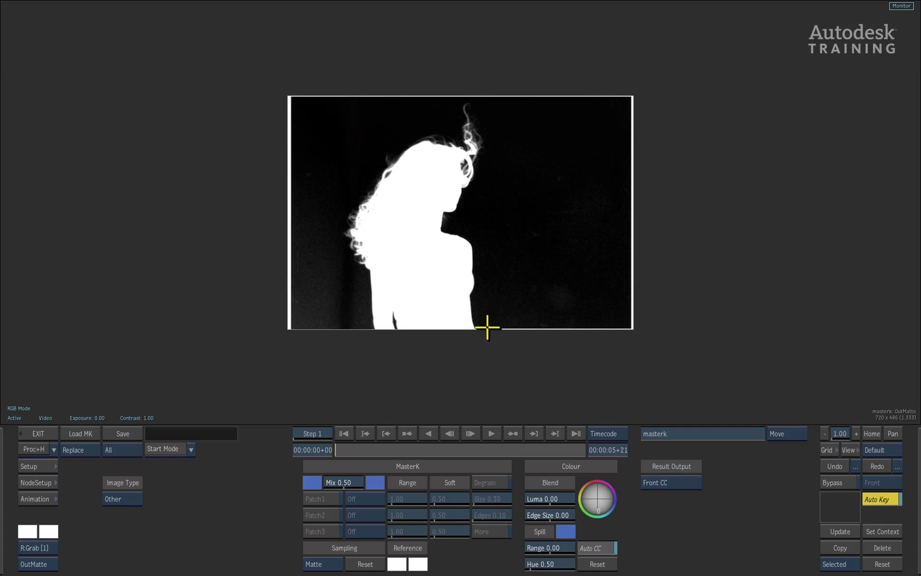
{"action": "left_click", "coordinate": [367, 451]}
{"action": "left_click_drag", "start_coordinate": [367, 451], "coordinate": [312, 434]}
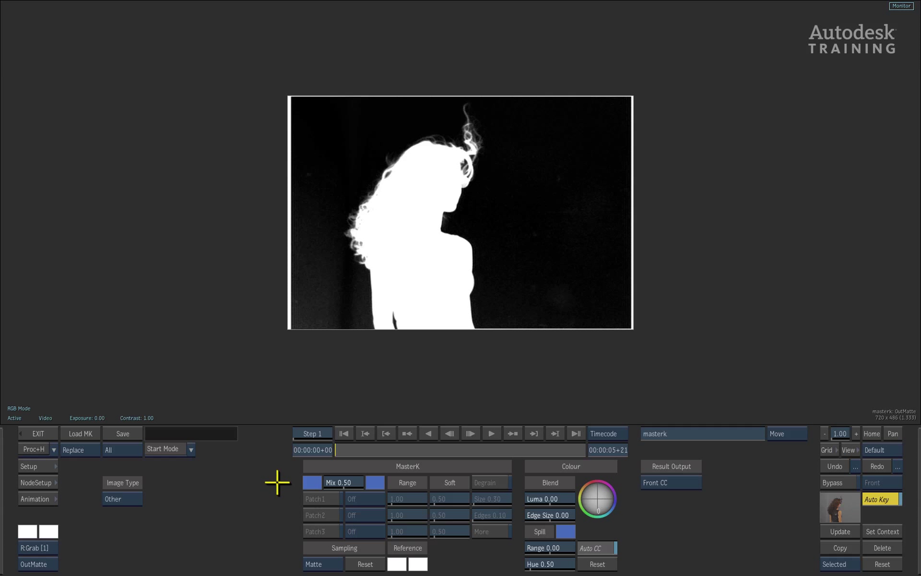
Return to the schematic, select the 2D Histo node, and view its 0-255 matte result
{"action": "key", "text": "F4"}
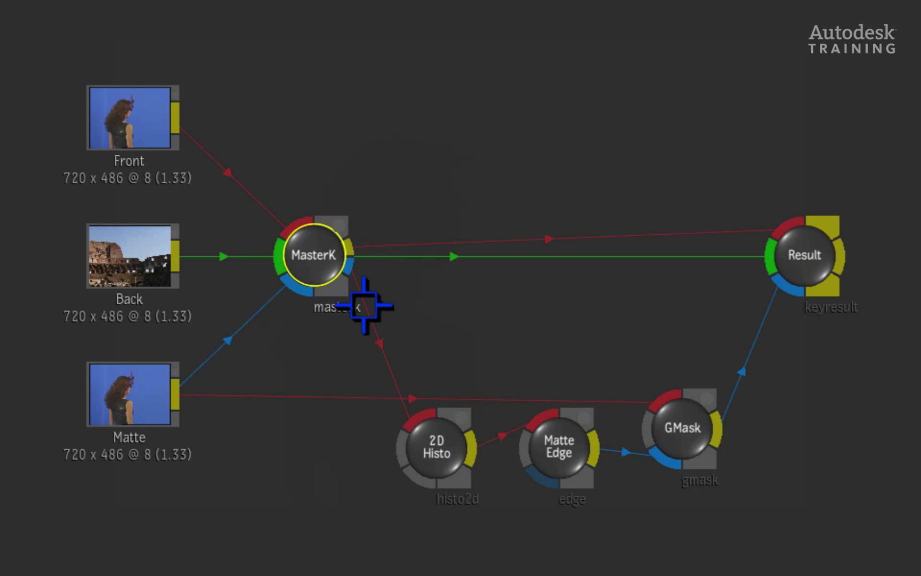
{"action": "left_click", "coordinate": [437, 448]}
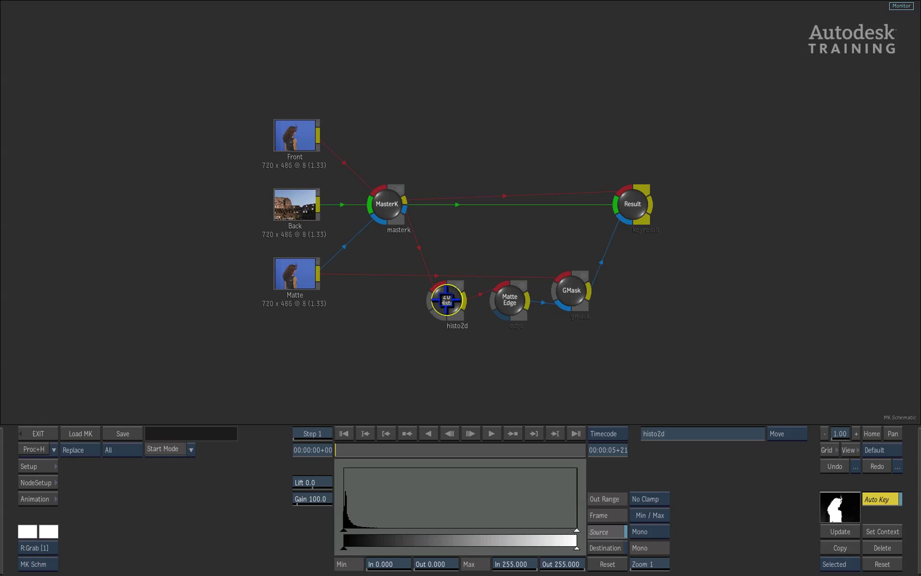
{"action": "key", "text": "F4"}
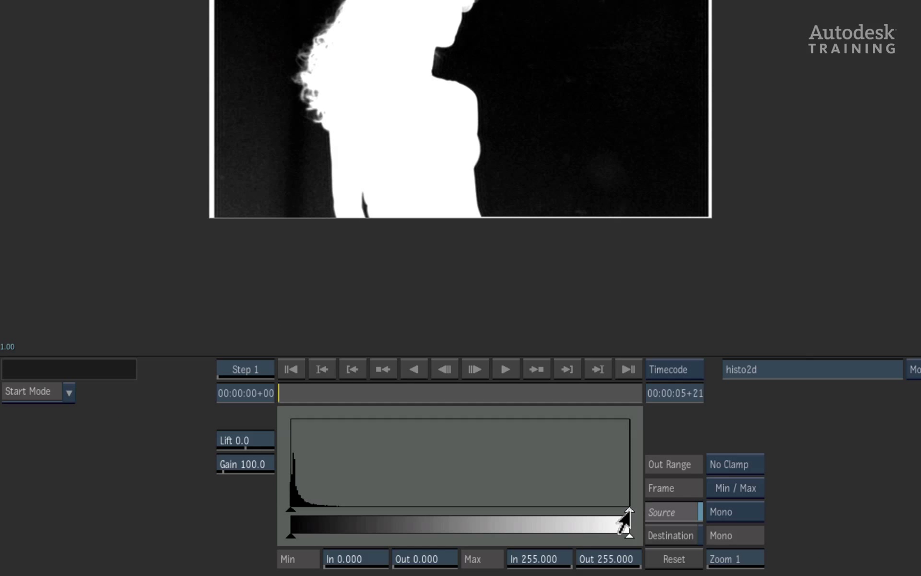
Set the 2D Histo input range to 40.255–203.708 and check the hardened matte across the clip
{"action": "left_click_drag", "start_coordinate": [574, 533], "coordinate": [526, 533]}
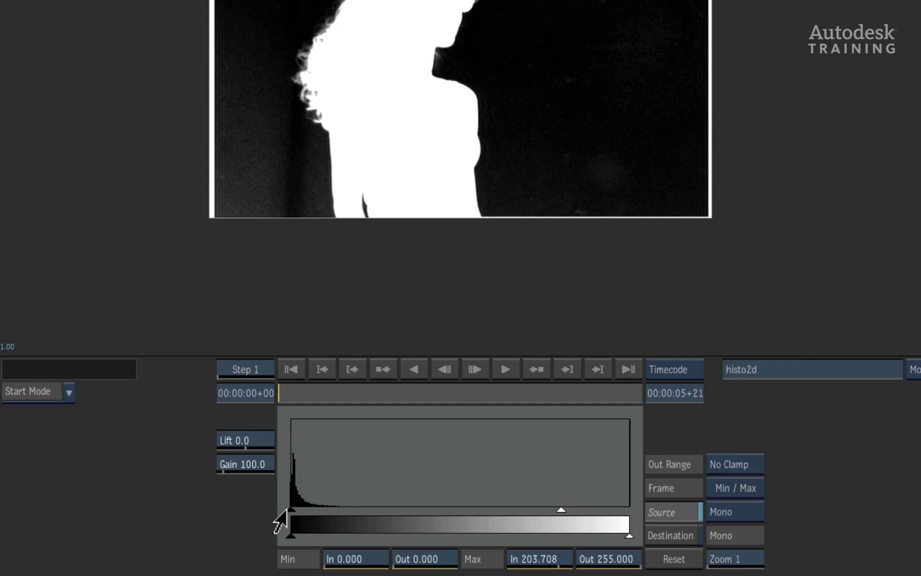
{"action": "left_click_drag", "start_coordinate": [288, 519], "coordinate": [344, 517]}
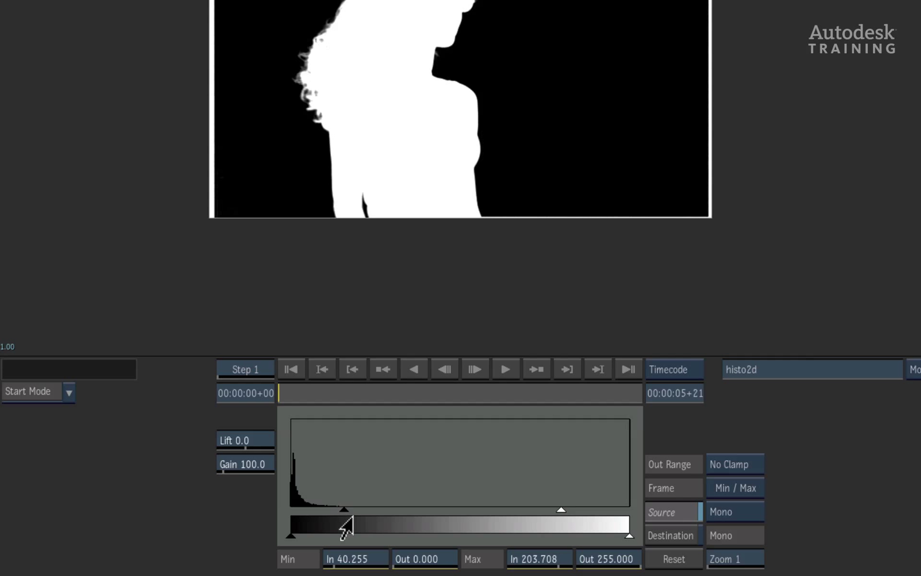
{"action": "left_click", "coordinate": [292, 392]}
{"action": "left_click_drag", "start_coordinate": [303, 395], "coordinate": [603, 373]}
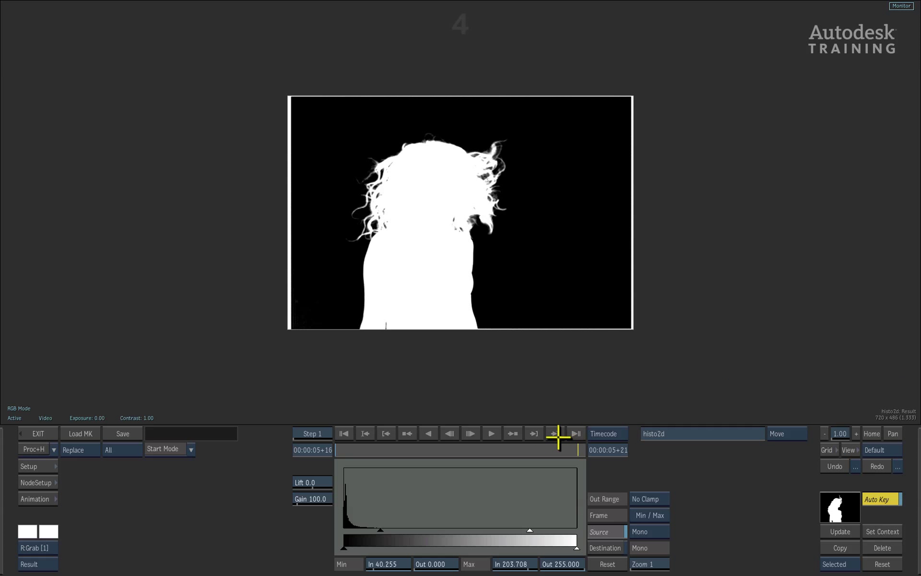
Return to the first frame and preview the overall composite over the ruins background
{"action": "left_click", "coordinate": [386, 429]}
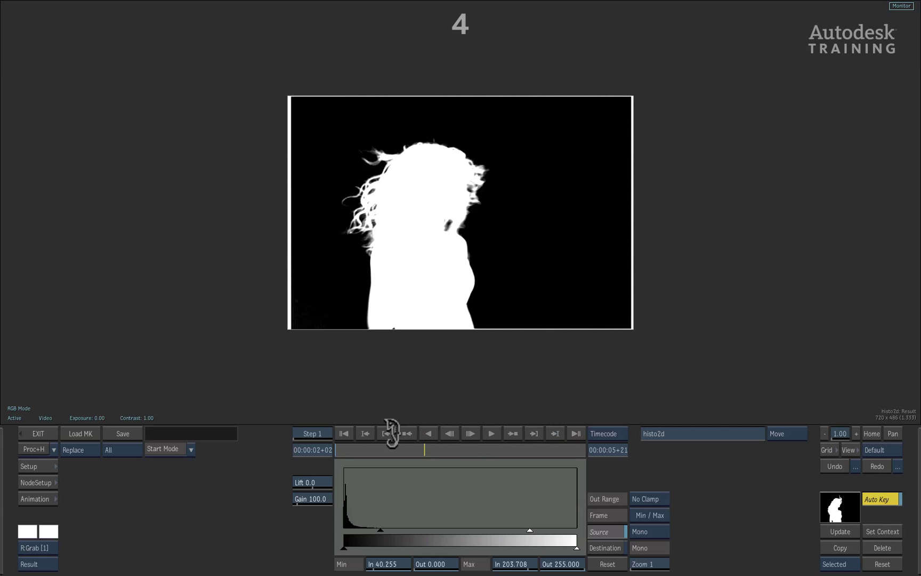
{"action": "key", "text": "F4"}
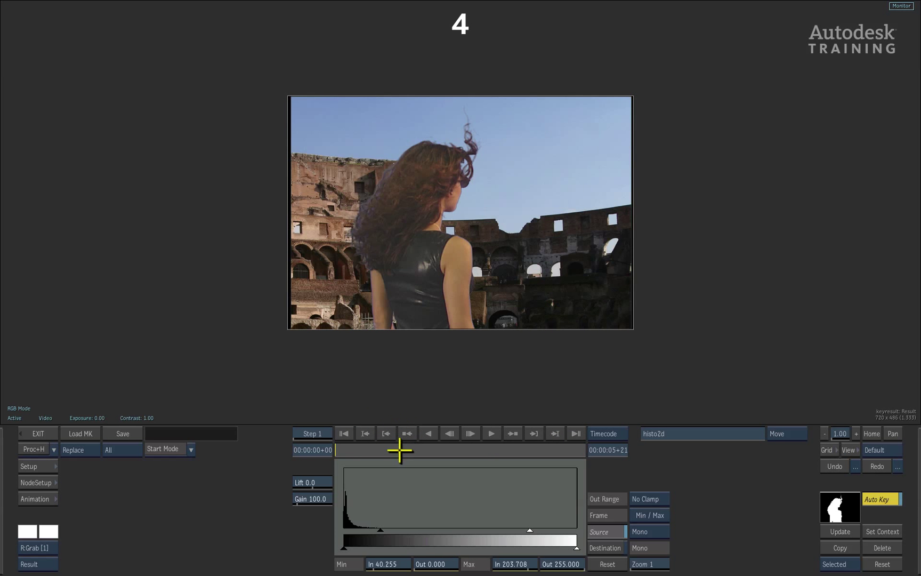
{"action": "left_click_drag", "start_coordinate": [344, 450], "coordinate": [315, 431]}
Open the Matte Edge node, enable Shrink with width 2.00, and view its matte
{"action": "key", "text": "F4"}
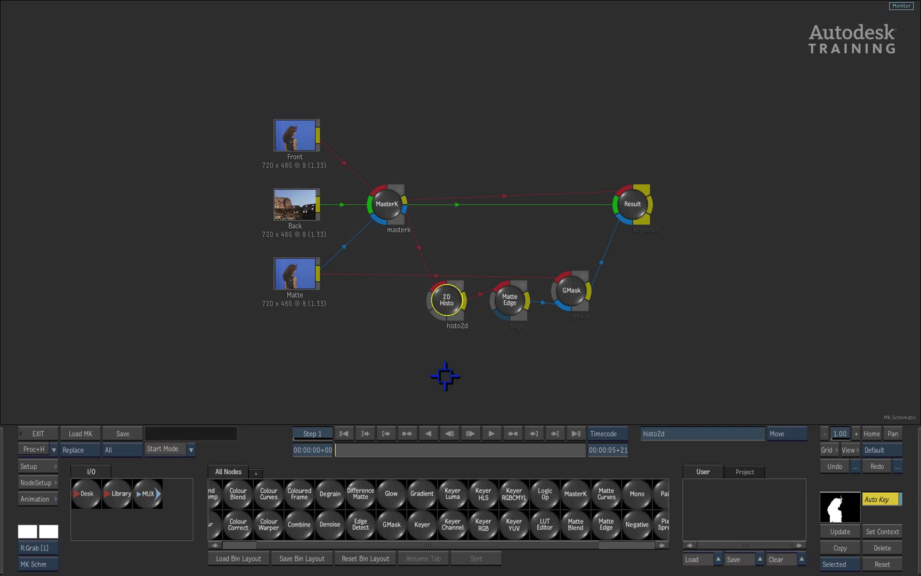
{"action": "left_click", "coordinate": [509, 302]}
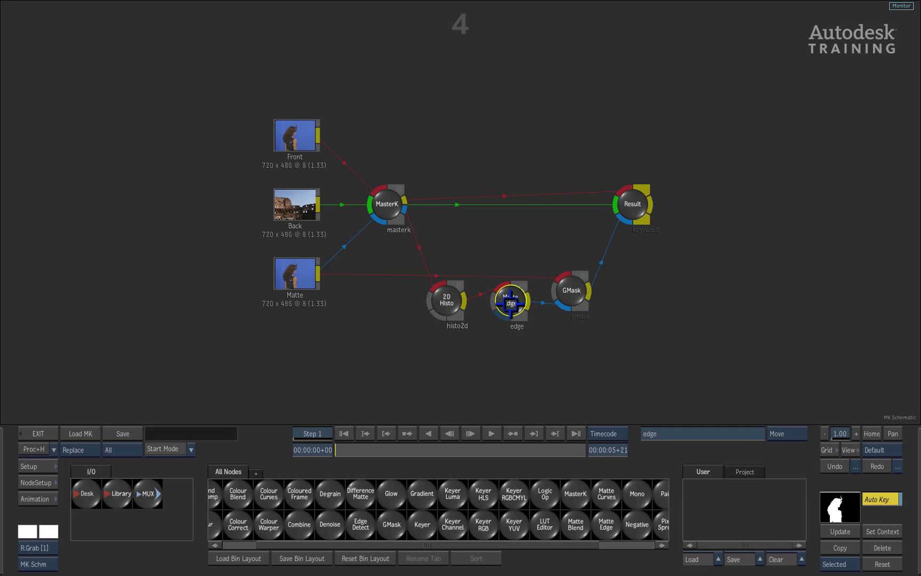
{"action": "double_click", "coordinate": [509, 302]}
{"action": "key", "text": "F1"}
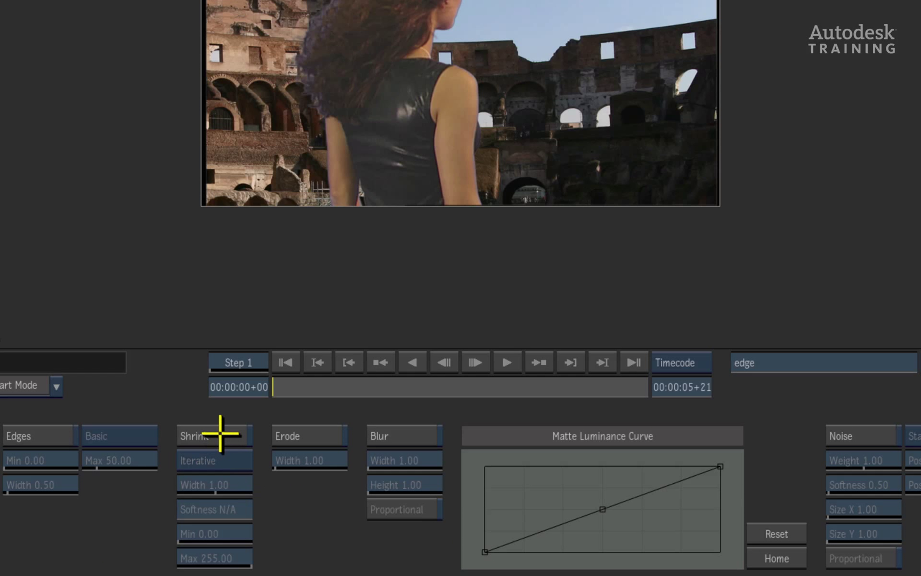
{"action": "left_click", "coordinate": [220, 437]}
{"action": "left_click_drag", "start_coordinate": [227, 484], "coordinate": [304, 493]}
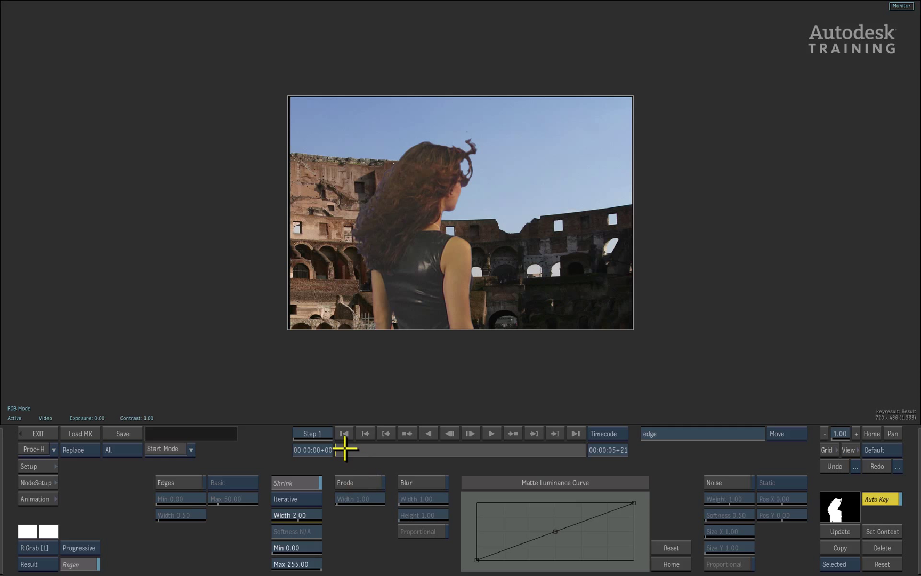
{"action": "key", "text": "F4"}
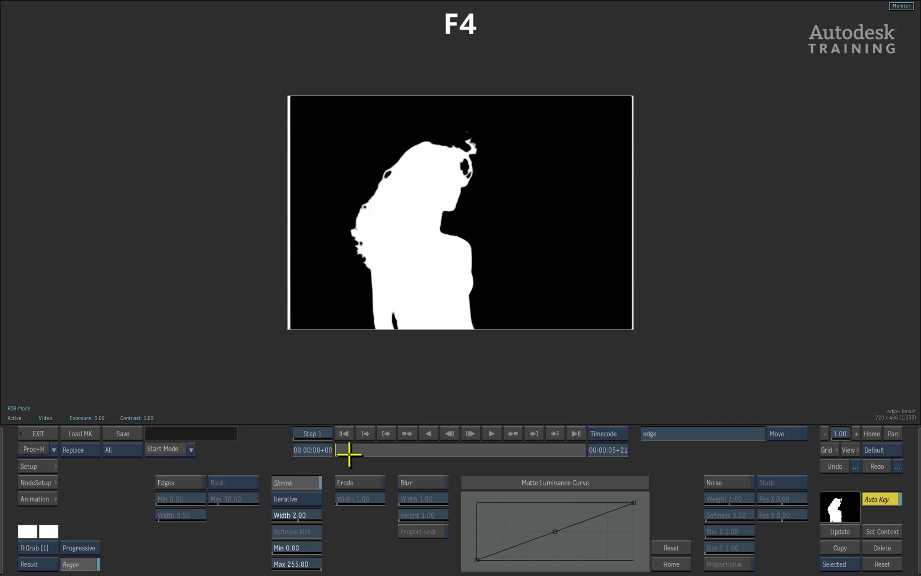
Scrub the clip to review the shrunken Matte Edge matte, ending on frame 00:00:00+00
{"action": "left_click_drag", "start_coordinate": [345, 451], "coordinate": [527, 443]}
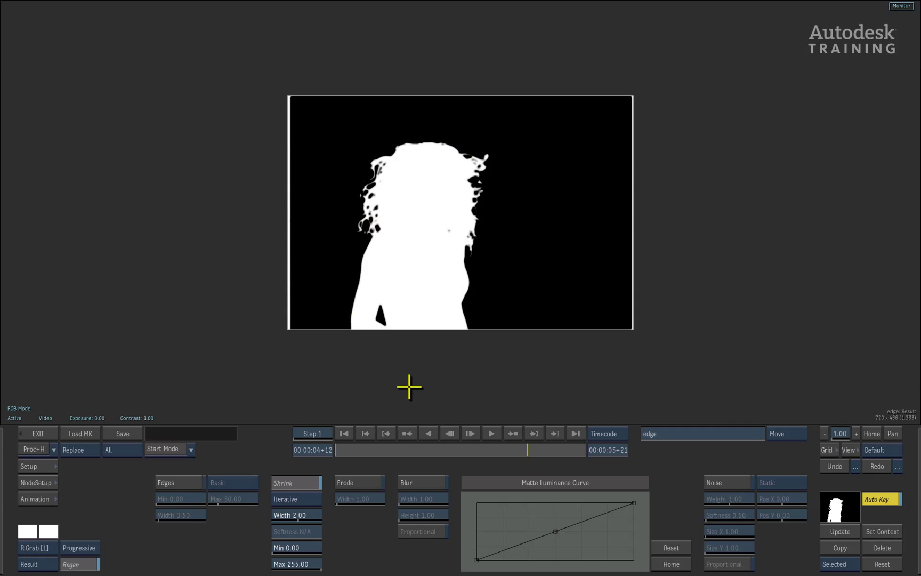
{"action": "left_click_drag", "start_coordinate": [529, 449], "coordinate": [497, 451]}
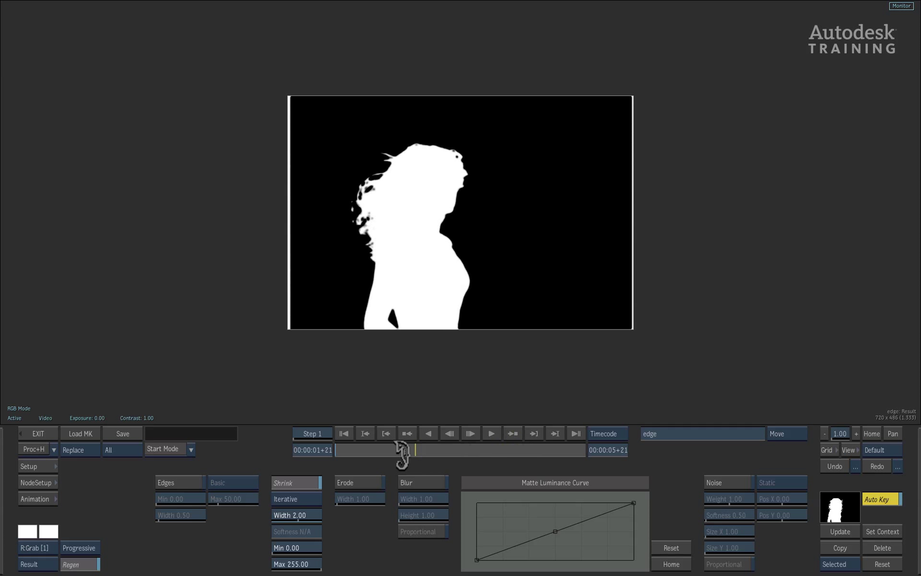
{"action": "left_click_drag", "start_coordinate": [403, 453], "coordinate": [288, 477]}
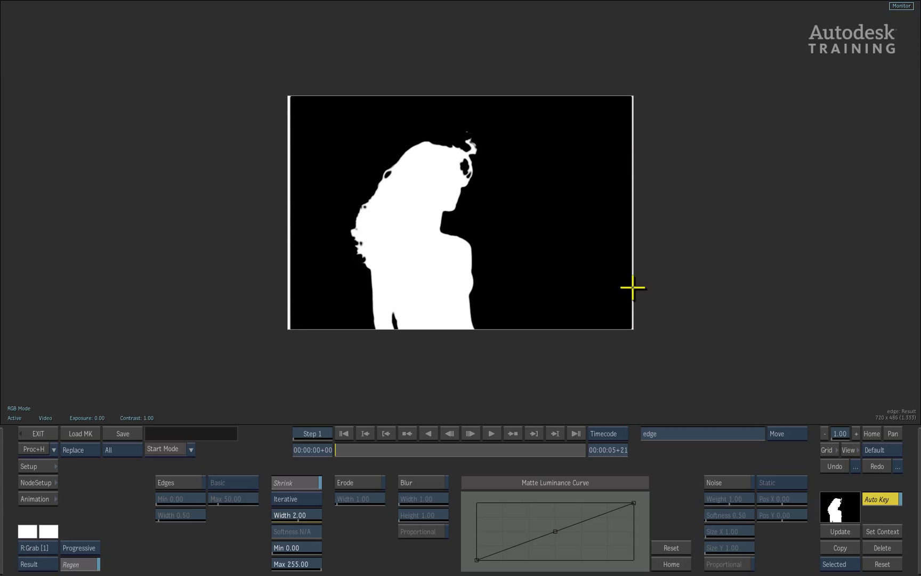
Select the GMask node, view its matte, and start a new garbage-mask shape
{"action": "key", "text": "F4"}
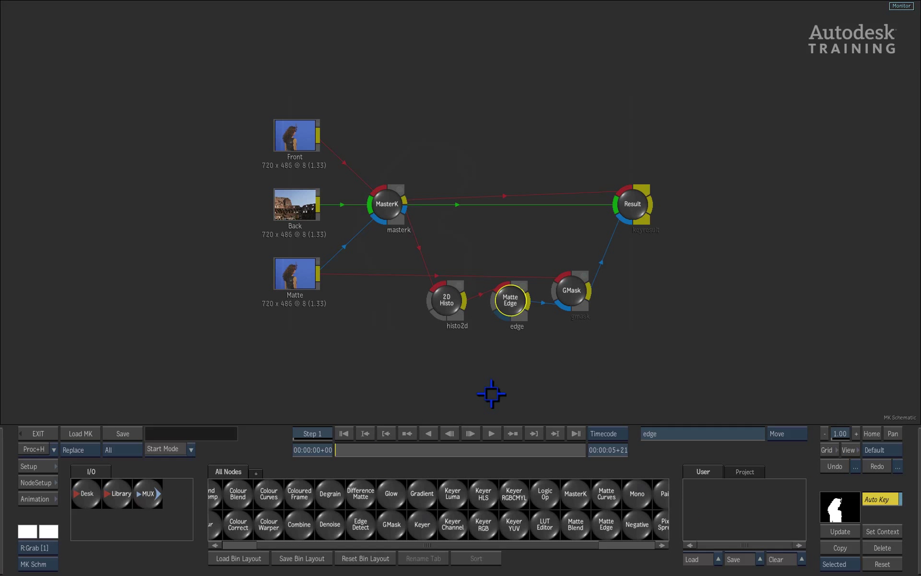
{"action": "left_click", "coordinate": [572, 290]}
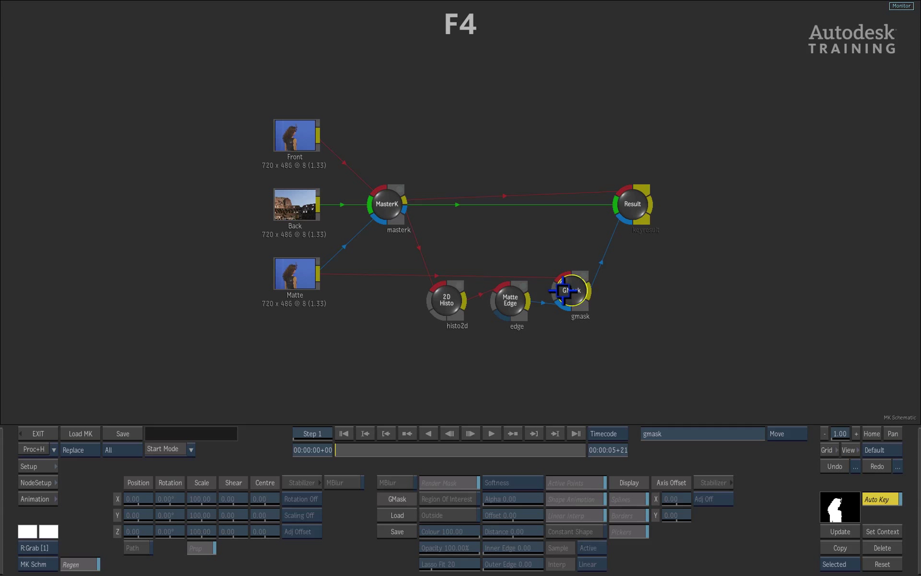
{"action": "key", "text": "F4"}
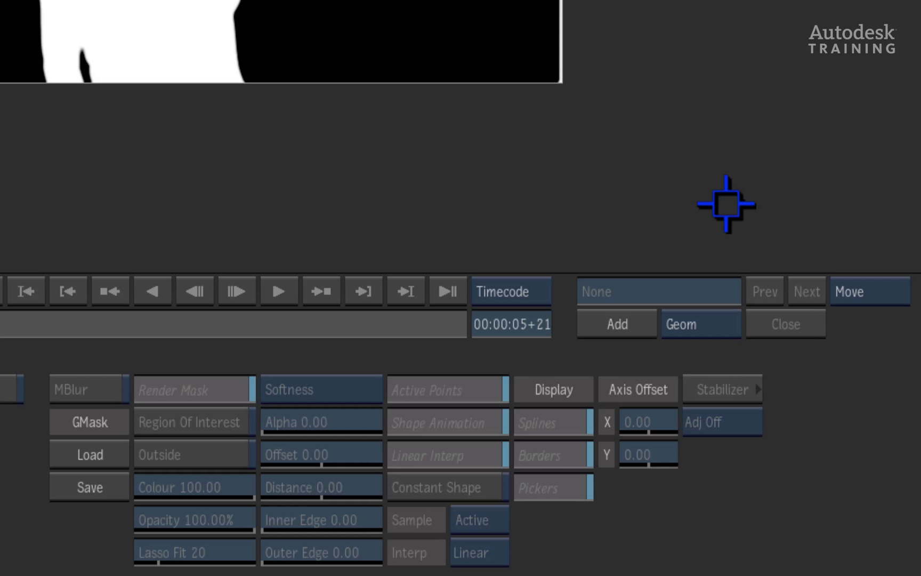
{"action": "left_click", "coordinate": [626, 326]}
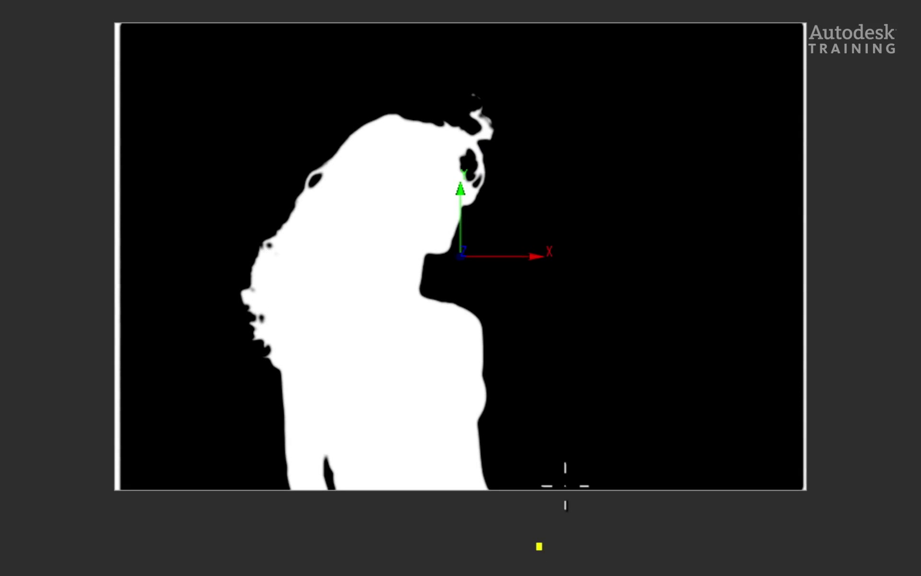
Draw a Bezier mask around the woman's head and body, closing it at the starting point
{"action": "left_click_drag", "start_coordinate": [603, 415], "coordinate": [611, 381]}
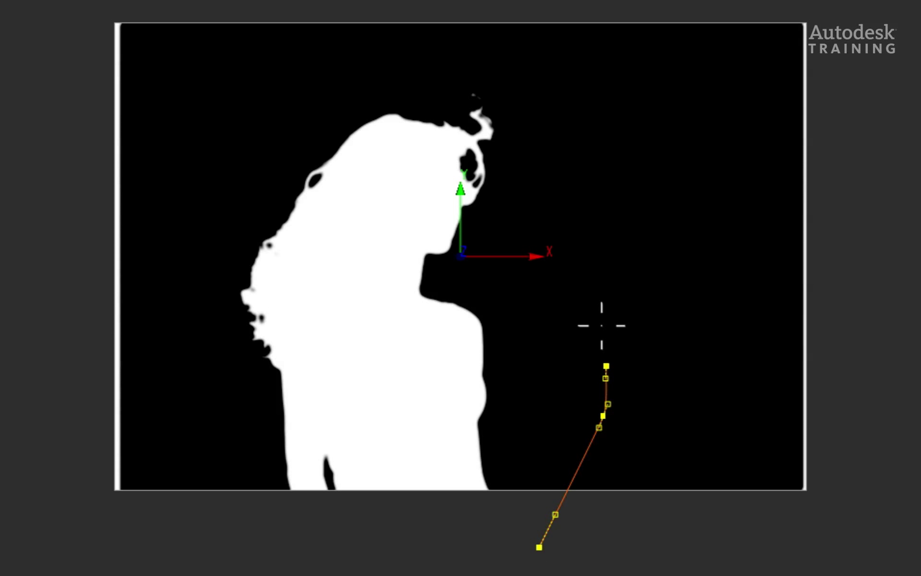
{"action": "left_click_drag", "start_coordinate": [599, 276], "coordinate": [596, 242]}
{"action": "left_click_drag", "start_coordinate": [572, 139], "coordinate": [562, 118]}
{"action": "left_click_drag", "start_coordinate": [504, 69], "coordinate": [480, 61]}
{"action": "left_click_drag", "start_coordinate": [339, 64], "coordinate": [312, 67]}
{"action": "left_click_drag", "start_coordinate": [237, 100], "coordinate": [221, 110]}
{"action": "left_click_drag", "start_coordinate": [185, 219], "coordinate": [182, 247]}
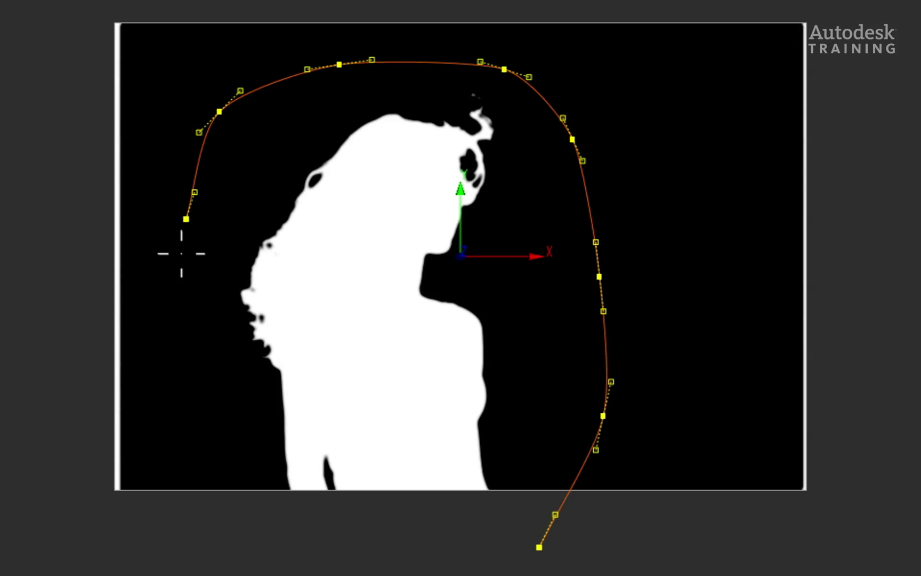
{"action": "left_click_drag", "start_coordinate": [183, 381], "coordinate": [183, 406]}
{"action": "left_click_drag", "start_coordinate": [185, 481], "coordinate": [186, 497]}
{"action": "left_click_drag", "start_coordinate": [182, 550], "coordinate": [183, 555]}
{"action": "left_click_drag", "start_coordinate": [202, 546], "coordinate": [235, 570]}
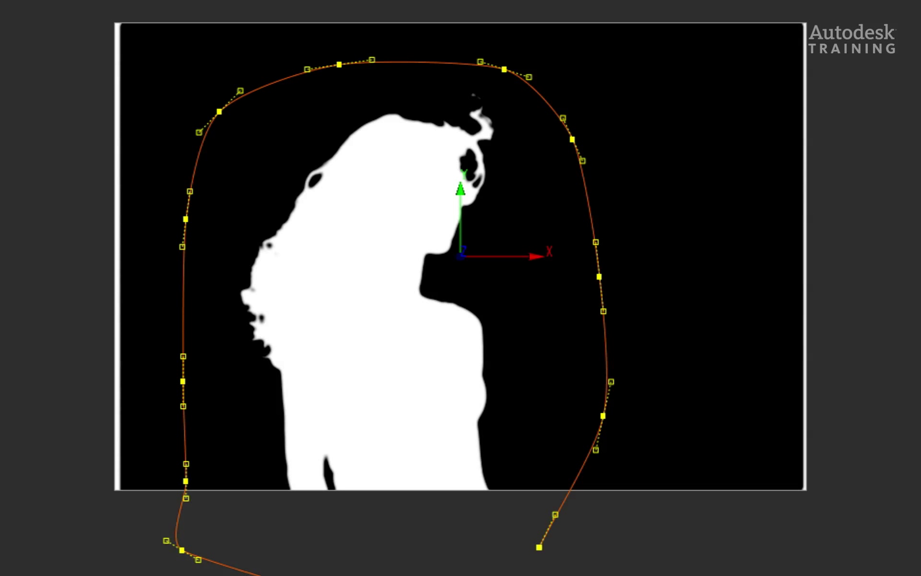
{"action": "left_click_drag", "start_coordinate": [539, 547], "coordinate": [541, 548]}
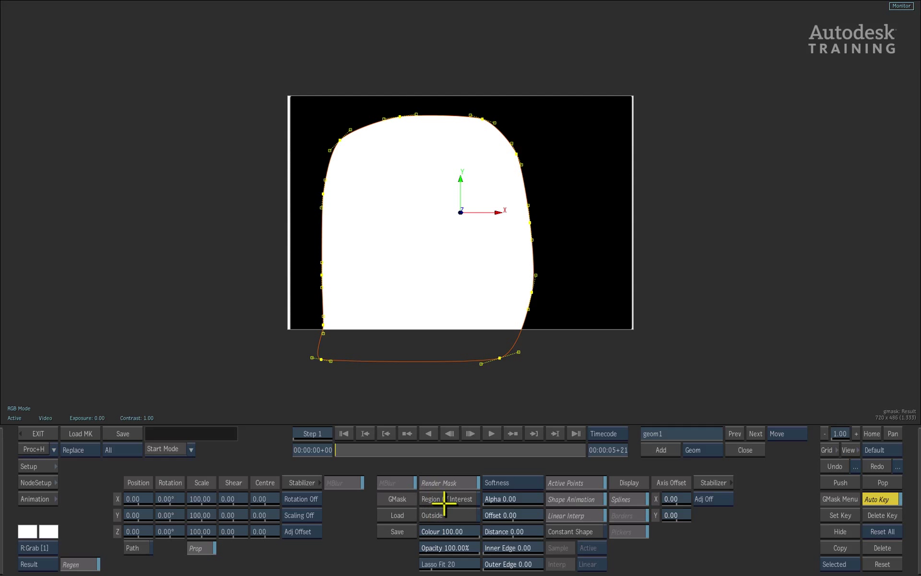
Enable Region Of Interest, play and rewind the clip to check it, then exit GMask
{"action": "left_click", "coordinate": [446, 500]}
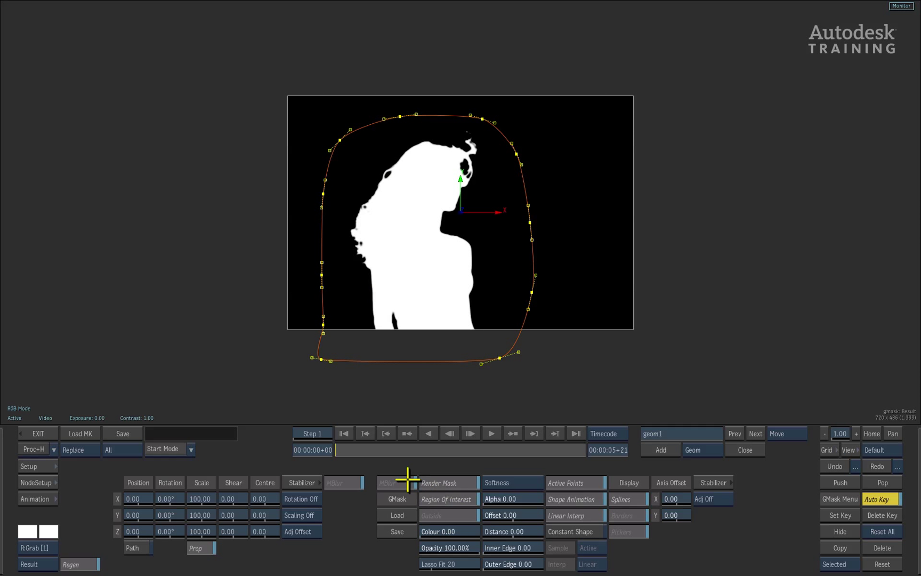
{"action": "key", "text": "space"}
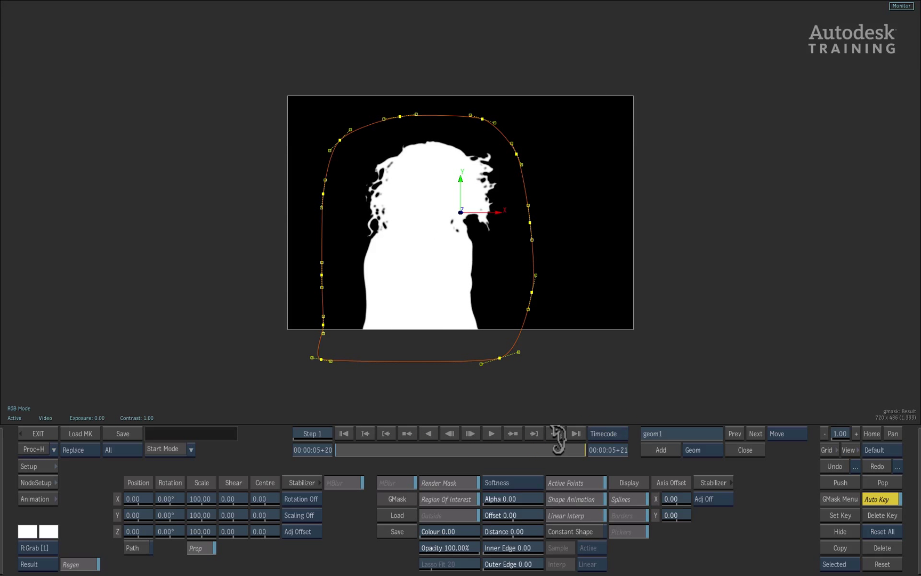
{"action": "left_click", "coordinate": [345, 437]}
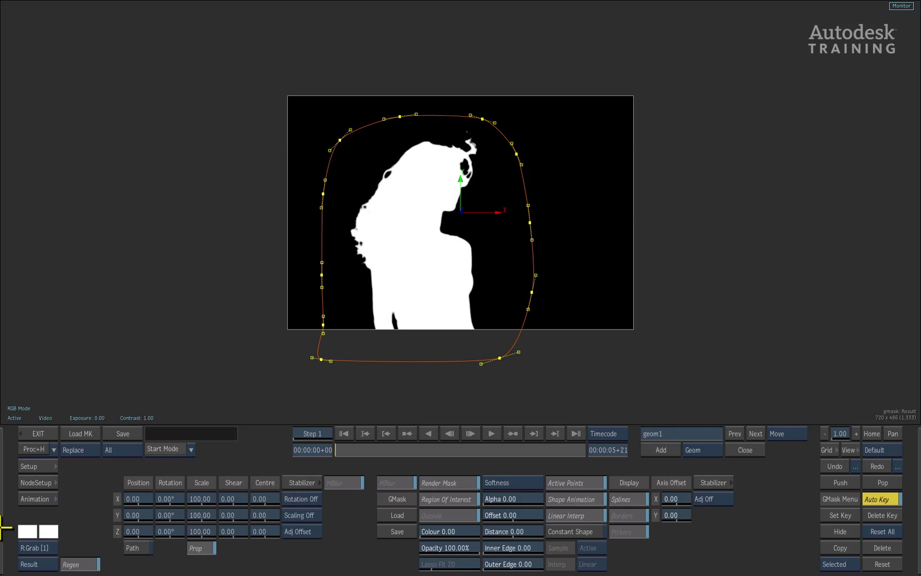
{"action": "key", "text": "Escape"}
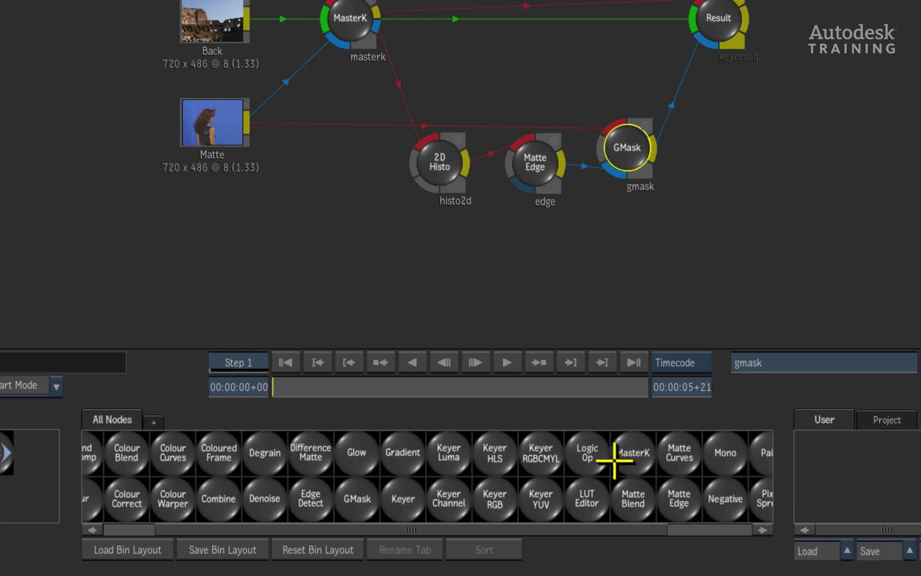
Add a Matte Blend node and cut the old links between the keyer nodes and Result
{"action": "left_click_drag", "start_coordinate": [645, 510], "coordinate": [635, 280]}
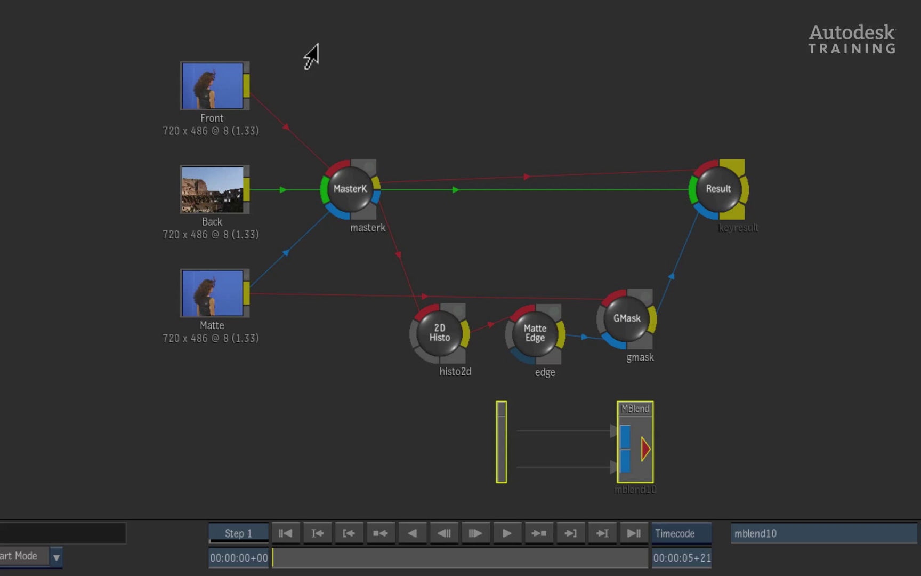
{"action": "left_click_drag", "start_coordinate": [289, 395], "coordinate": [290, 395]}
{"action": "mouse_move", "coordinate": [525, 102]}
{"action": "left_mouse_down"}
{"action": "mouse_move", "coordinate": [482, 197]}
{"action": "mouse_move", "coordinate": [347, 331]}
{"action": "left_mouse_up"}
{"action": "left_click_drag", "start_coordinate": [511, 381], "coordinate": [511, 383]}
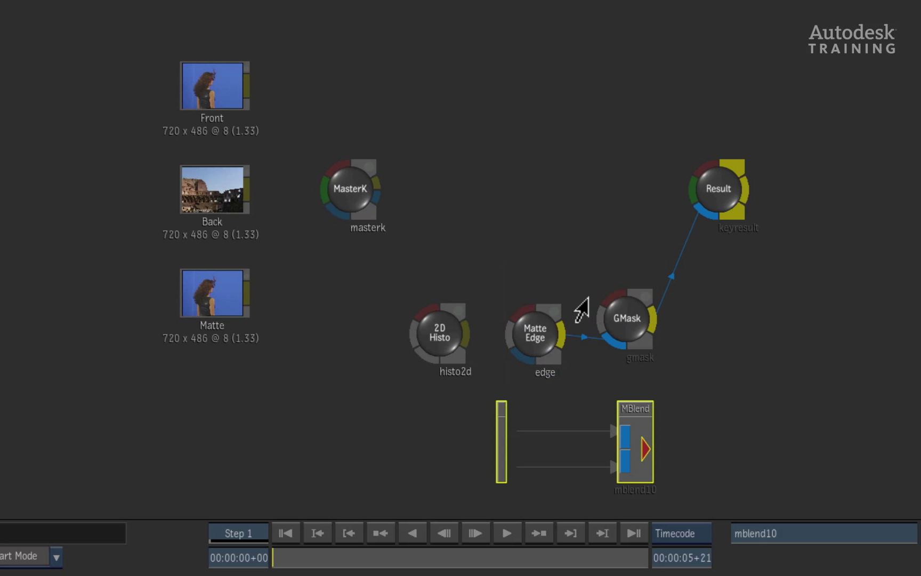
{"action": "left_click_drag", "start_coordinate": [707, 276], "coordinate": [707, 275]}
{"action": "mouse_move", "coordinate": [353, 189]}
{"action": "left_mouse_down"}
{"action": "mouse_move", "coordinate": [318, 329]}
{"action": "mouse_move", "coordinate": [341, 339]}
{"action": "left_mouse_up"}
{"action": "left_click_drag", "start_coordinate": [621, 323], "coordinate": [623, 340]}
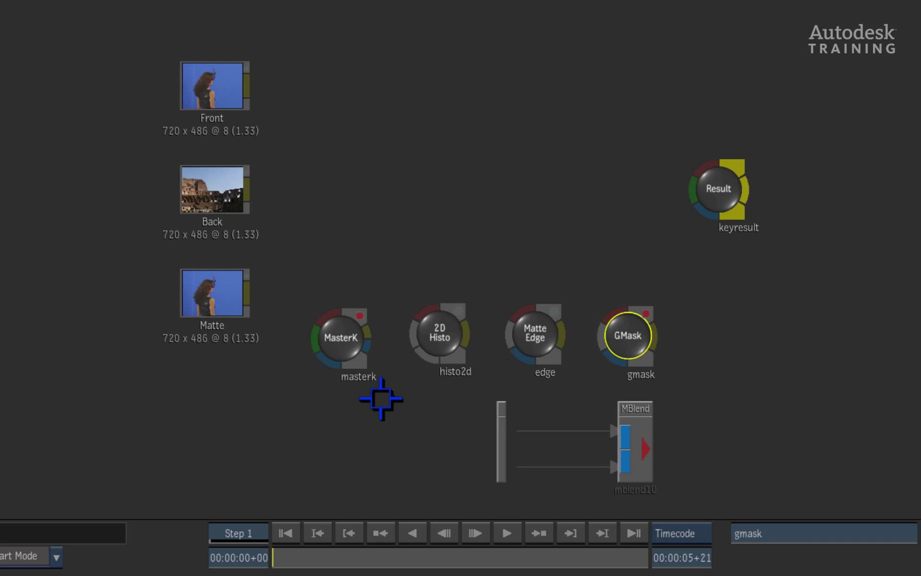
Chain MasterK, 2D Histo, Matte Edge and GMask into the Matte Blend's first input
{"action": "left_click_drag", "start_coordinate": [367, 354], "coordinate": [525, 430]}
{"action": "left_click_drag", "start_coordinate": [438, 333], "coordinate": [571, 455]}
{"action": "left_click_drag", "start_coordinate": [535, 337], "coordinate": [594, 427]}
{"action": "left_click_drag", "start_coordinate": [629, 335], "coordinate": [654, 344]}
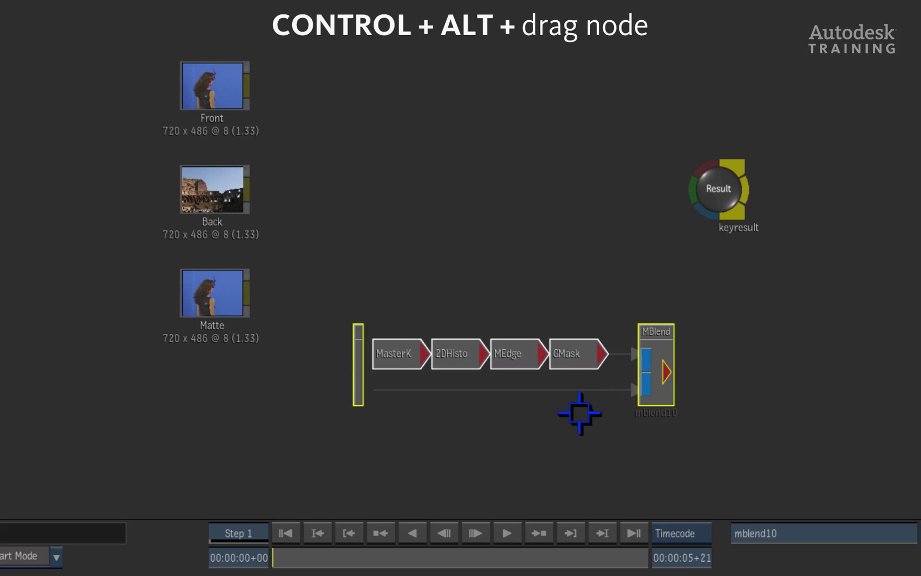
{"action": "left_click_drag", "start_coordinate": [578, 353], "coordinate": [606, 354]}
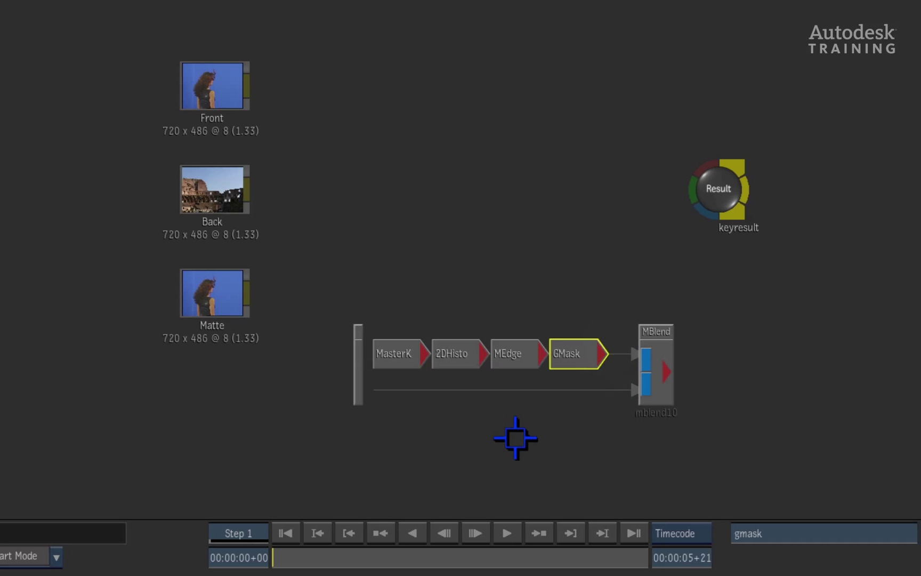
Link Front and Back to Result, feed Matte into the blend group, and tidy the layout
{"action": "left_click_drag", "start_coordinate": [246, 87], "coordinate": [693, 179]}
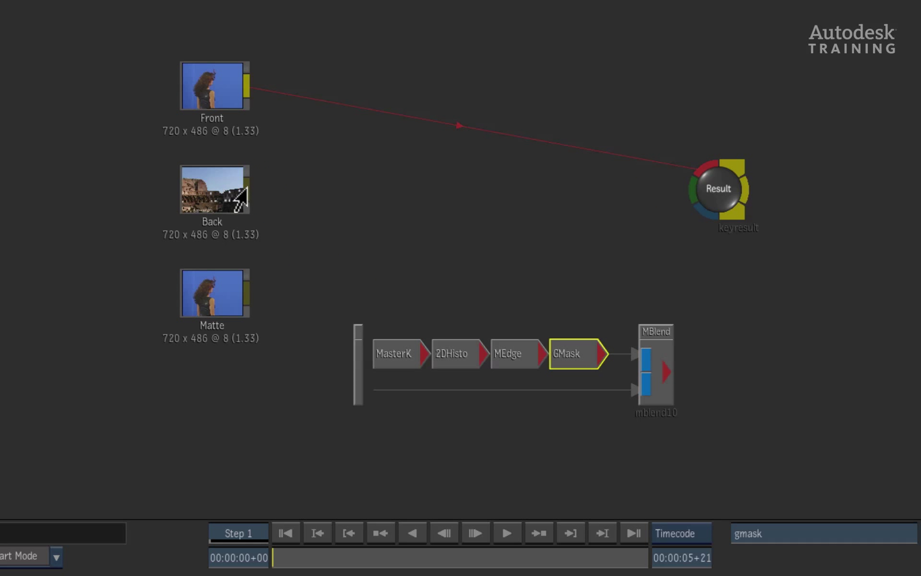
{"action": "left_click_drag", "start_coordinate": [242, 191], "coordinate": [691, 201]}
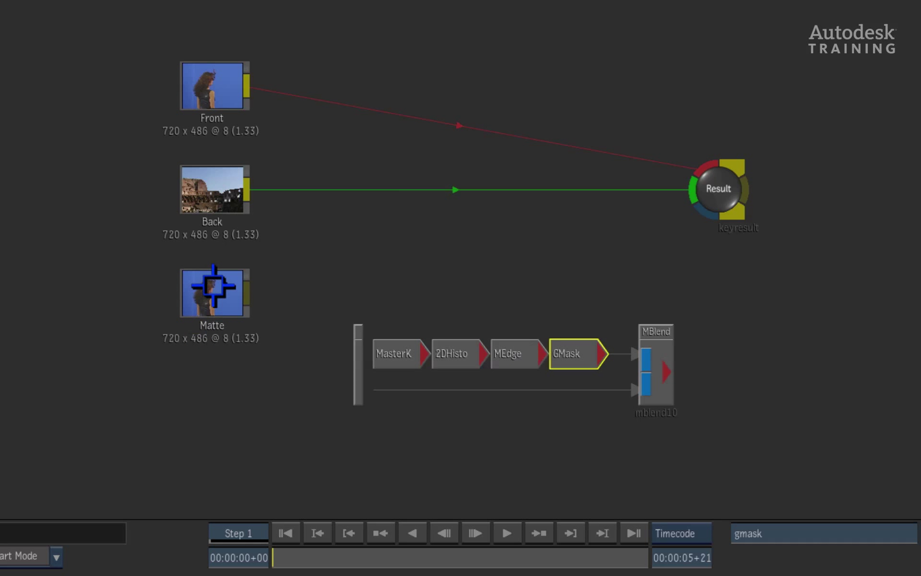
{"action": "left_click_drag", "start_coordinate": [213, 287], "coordinate": [236, 347]}
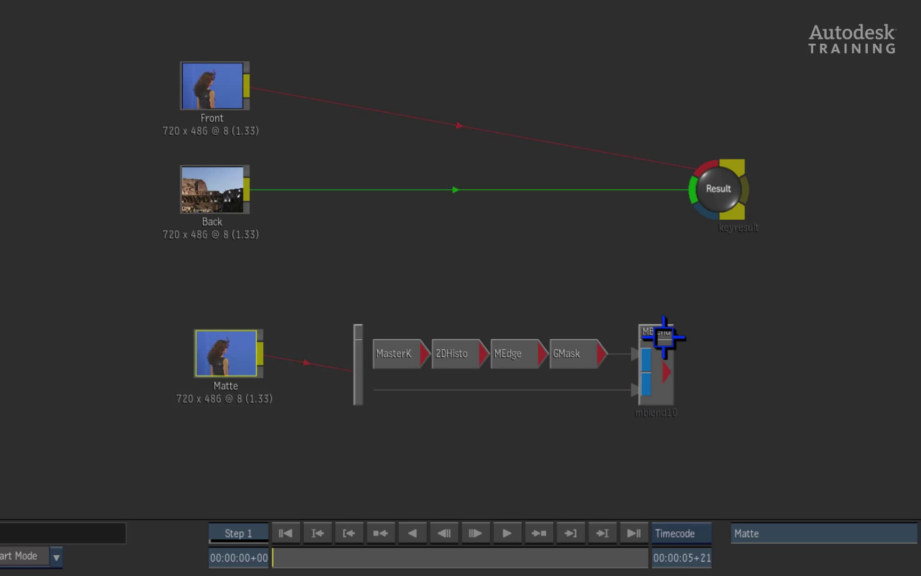
{"action": "left_click_drag", "start_coordinate": [664, 337], "coordinate": [742, 171]}
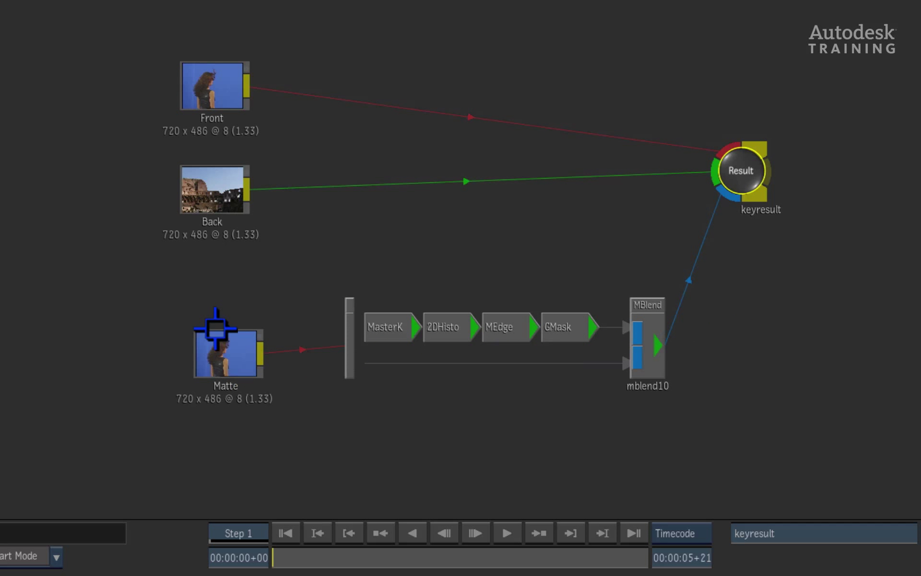
{"action": "left_click_drag", "start_coordinate": [215, 328], "coordinate": [191, 312]}
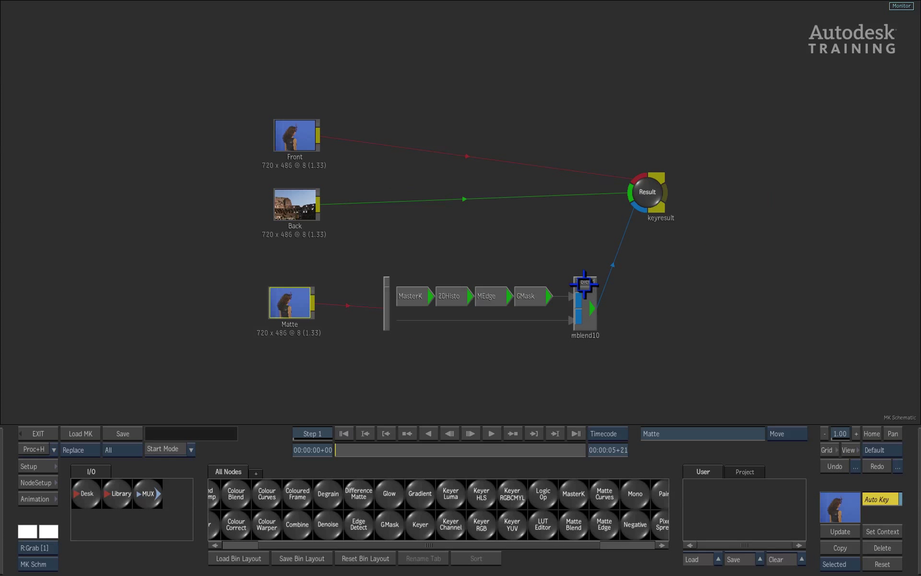
Select mblend10 and add two more inputs, giving it four in total
{"action": "left_click_drag", "start_coordinate": [584, 283], "coordinate": [582, 285]}
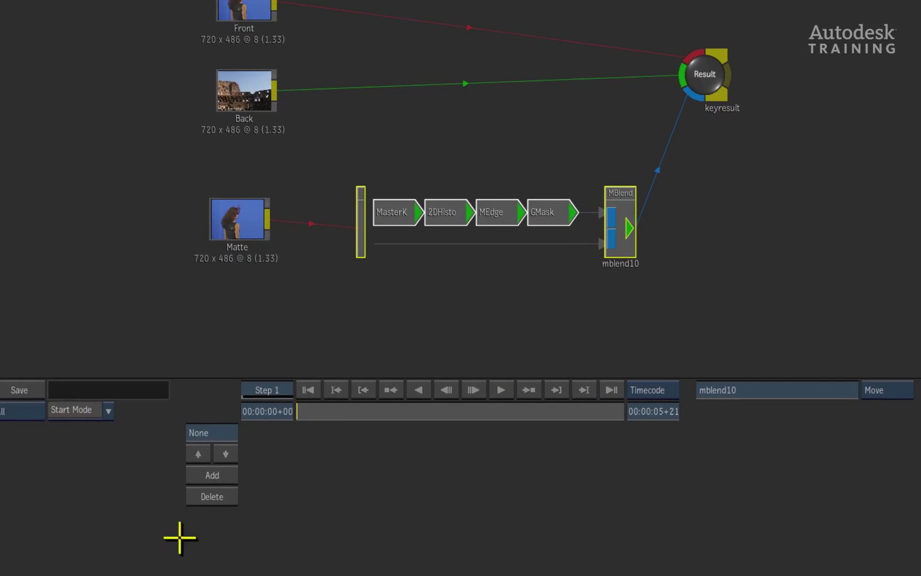
{"action": "left_click", "coordinate": [211, 475]}
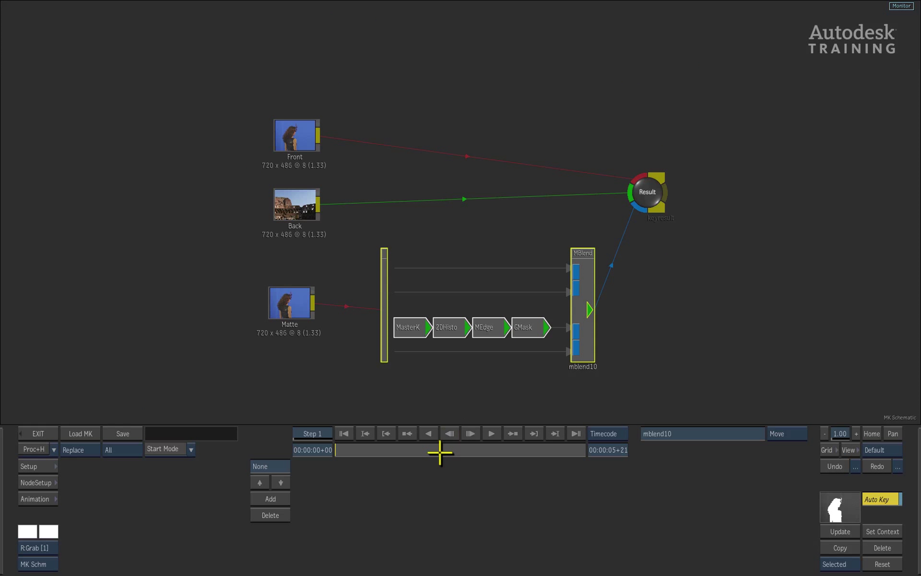
Drop a second MasterK onto mblend10's top input and open its settings showing the result
{"action": "mouse_move", "coordinate": [188, 511]}
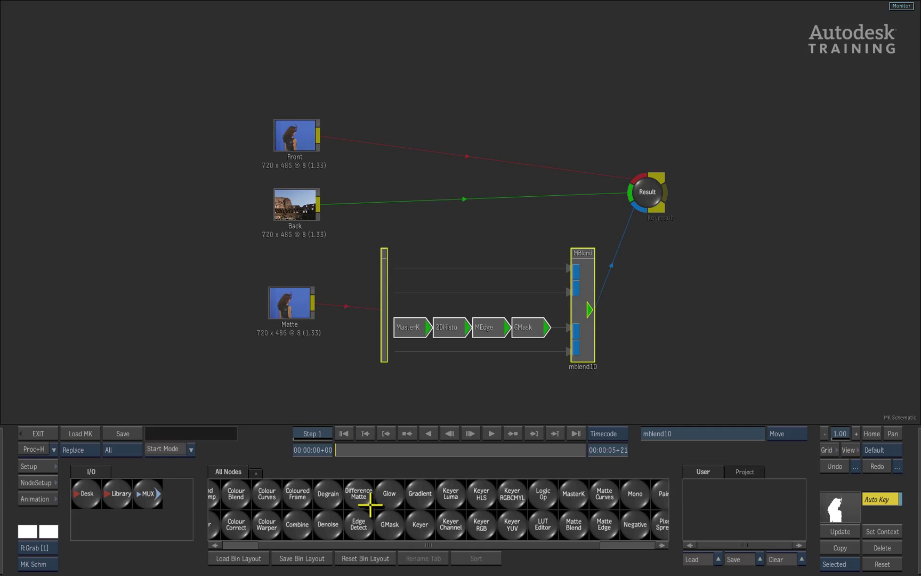
{"action": "left_click_drag", "start_coordinate": [516, 499], "coordinate": [422, 501]}
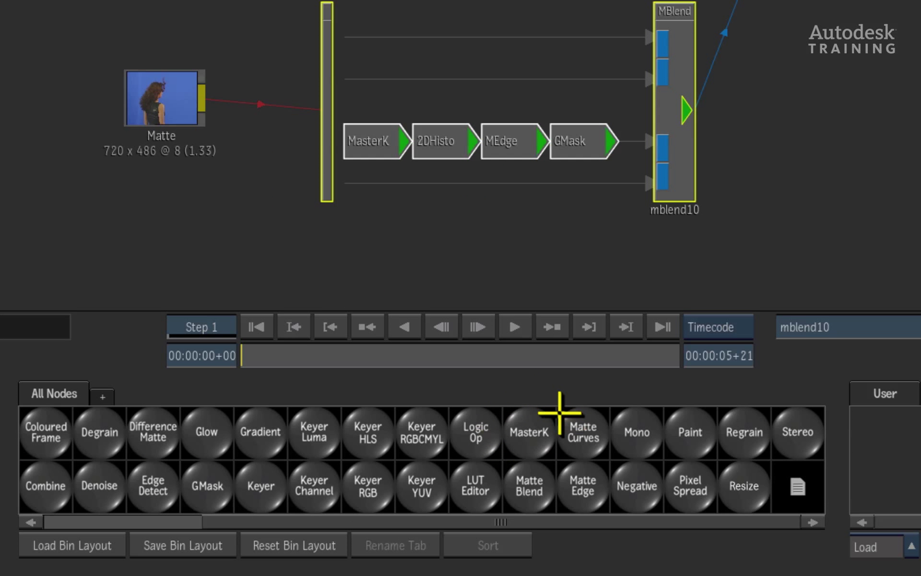
{"action": "left_click_drag", "start_coordinate": [531, 433], "coordinate": [388, 40]}
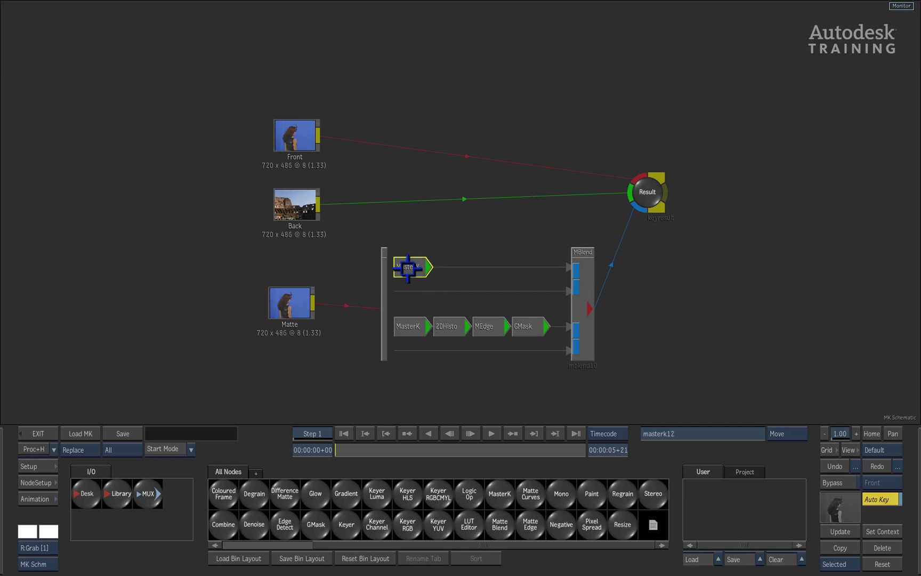
{"action": "double_click", "coordinate": [408, 267]}
{"action": "key", "text": "F4"}
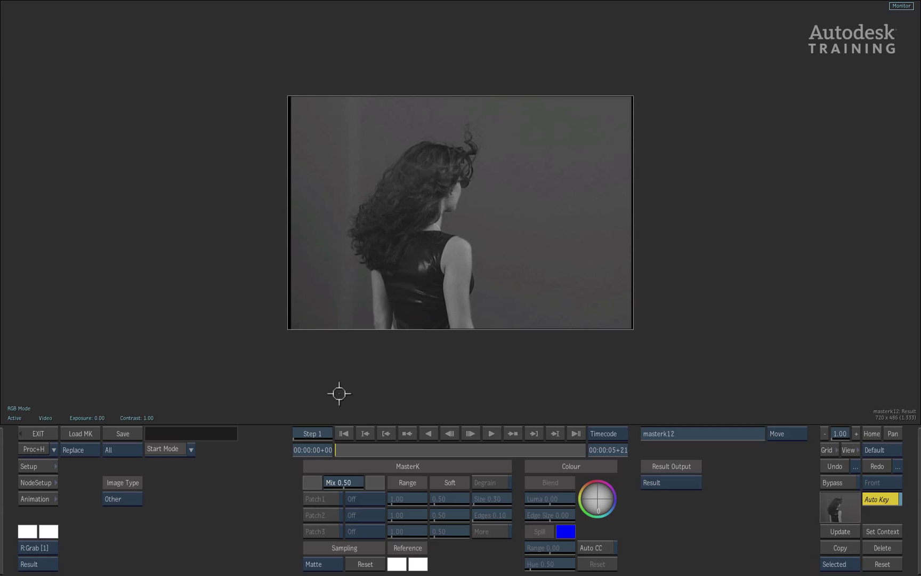
Sample the blue background for a white-on-black matte of the woman, then check a later frame
{"action": "left_click", "coordinate": [494, 308]}
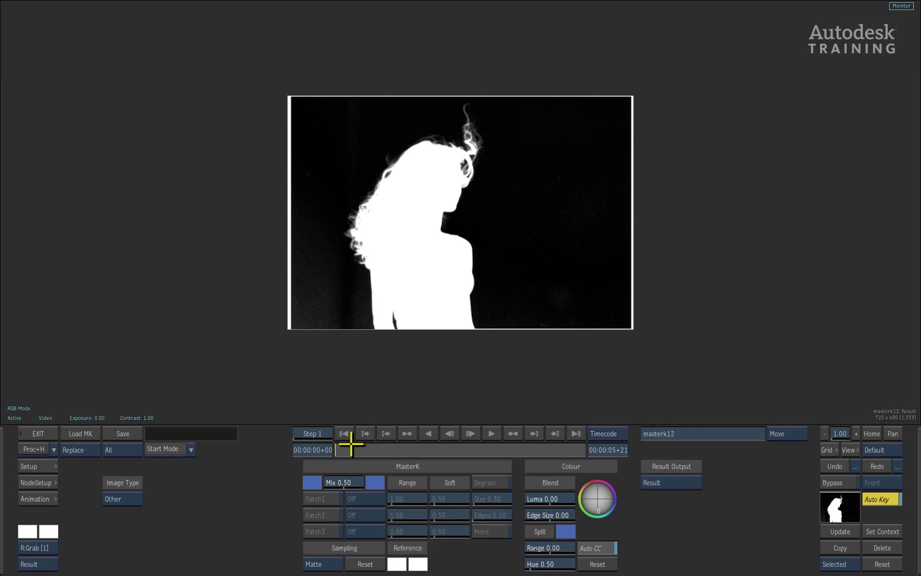
{"action": "left_click_drag", "start_coordinate": [352, 448], "coordinate": [311, 449]}
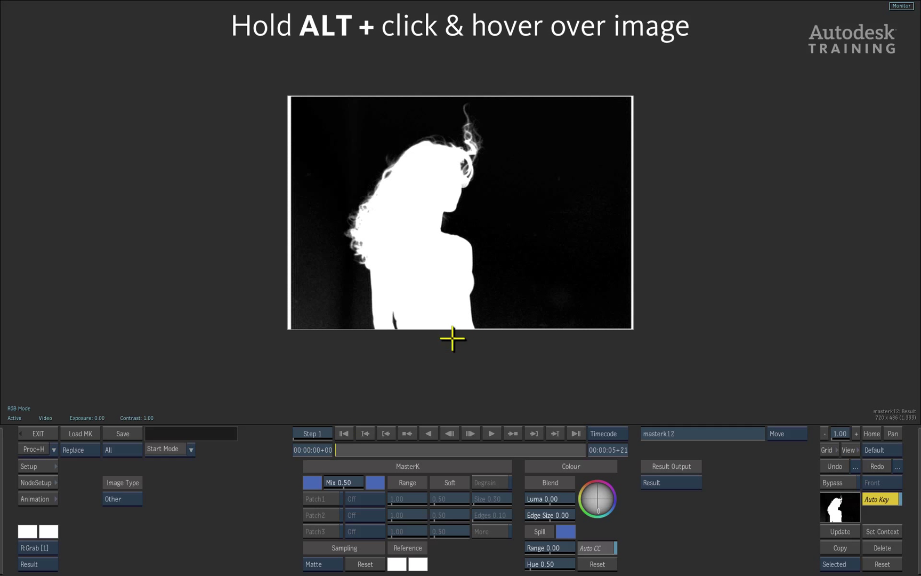
{"action": "left_click", "coordinate": [387, 176], "text": "alt"}
{"action": "left_click_drag", "start_coordinate": [387, 176], "coordinate": [374, 201]}
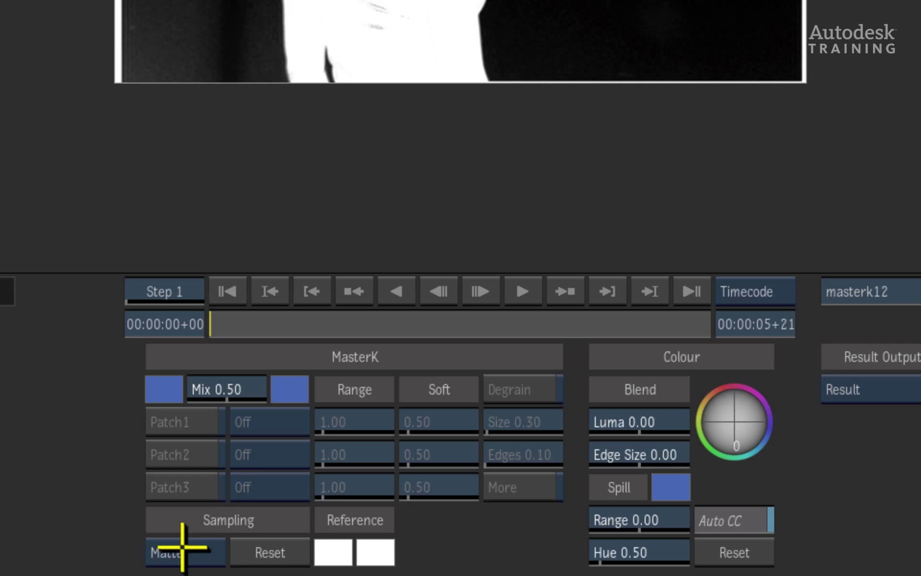
Set sampling to Patch1 and sample five noisy background areas so they turn black
{"action": "left_click", "coordinate": [199, 552]}
{"action": "left_click", "coordinate": [219, 470]}
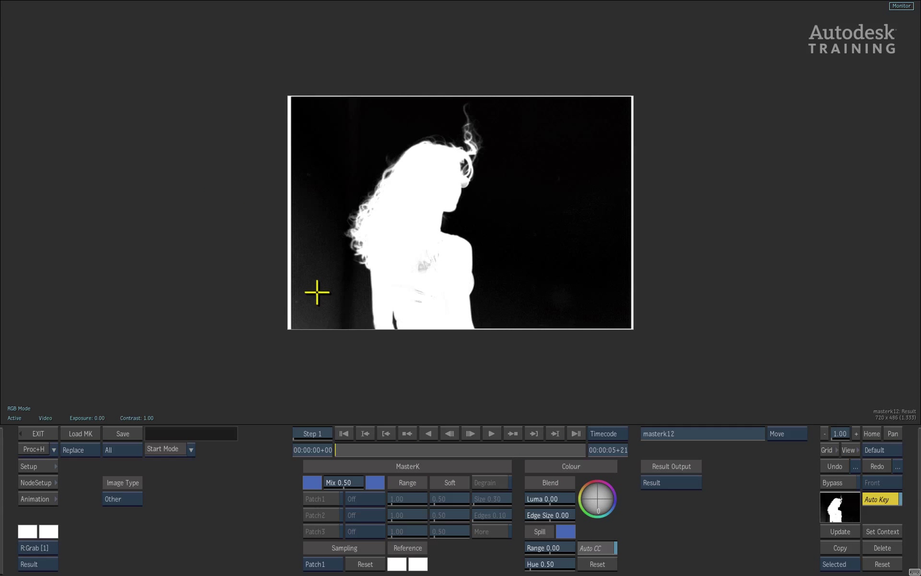
{"action": "mouse_move", "coordinate": [317, 292]}
{"action": "left_mouse_down"}
{"action": "mouse_move", "coordinate": [313, 283]}
{"action": "mouse_move", "coordinate": [320, 295]}
{"action": "left_mouse_up"}
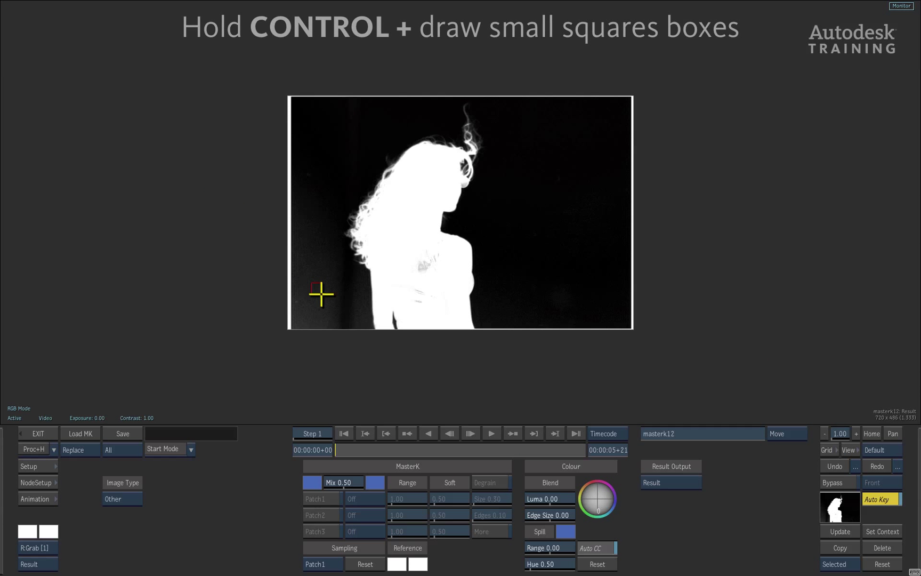
{"action": "left_click_drag", "start_coordinate": [319, 251], "coordinate": [315, 224]}
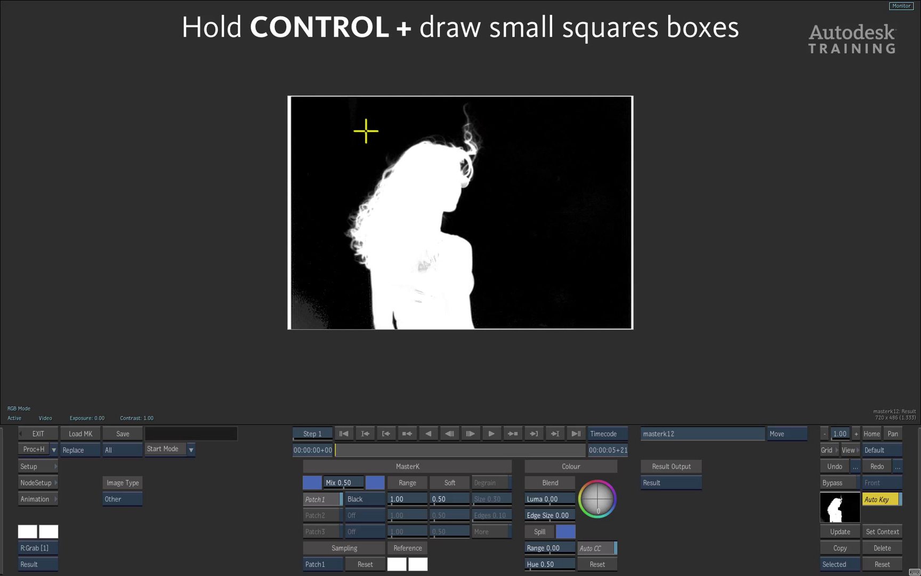
{"action": "left_click_drag", "start_coordinate": [322, 307], "coordinate": [364, 314]}
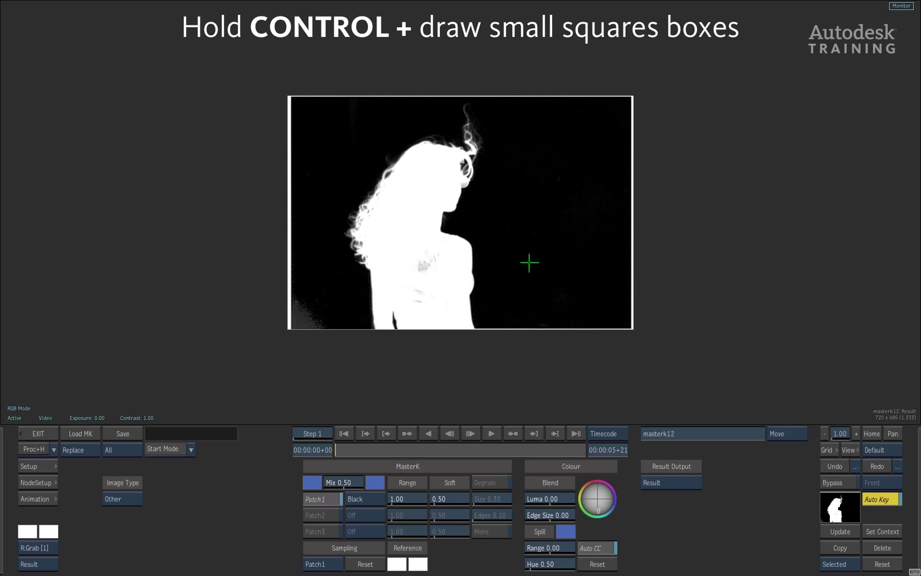
{"action": "left_click_drag", "start_coordinate": [521, 196], "coordinate": [535, 203]}
{"action": "left_click_drag", "start_coordinate": [504, 113], "coordinate": [541, 140]}
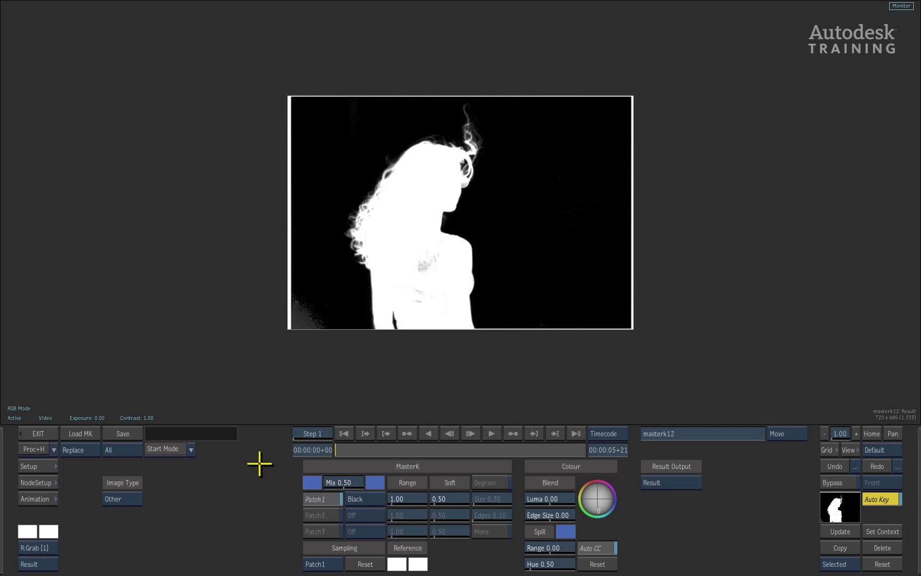
Insert GMask node gmask13 after masterk12 in the MK Schematic and view its result
{"action": "key", "text": "F8"}
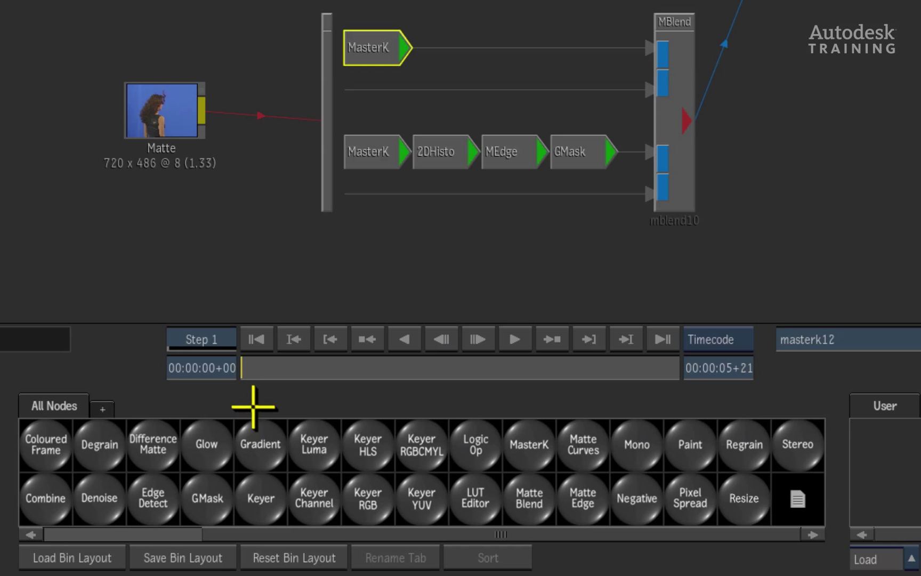
{"action": "left_click_drag", "start_coordinate": [213, 497], "coordinate": [445, 48]}
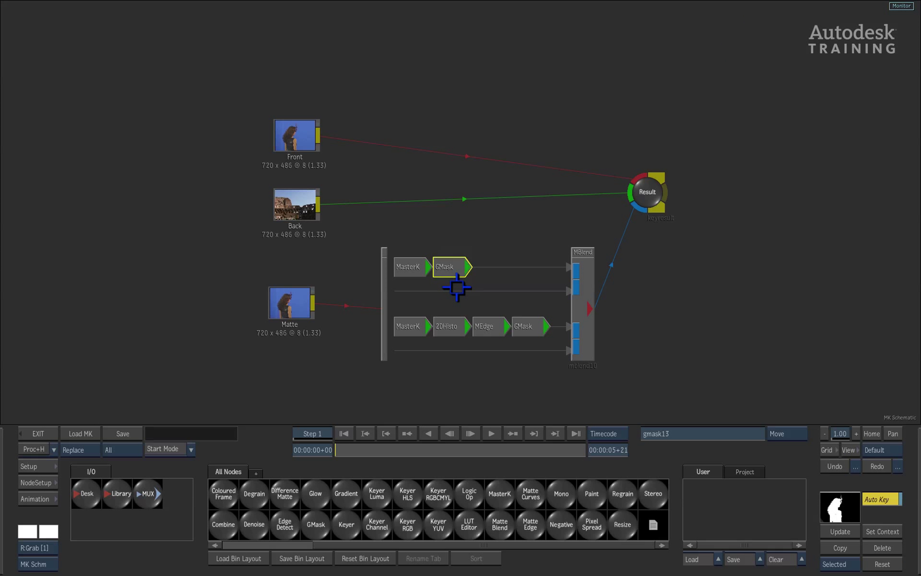
{"action": "double_click", "coordinate": [453, 266]}
{"action": "key", "text": "F4"}
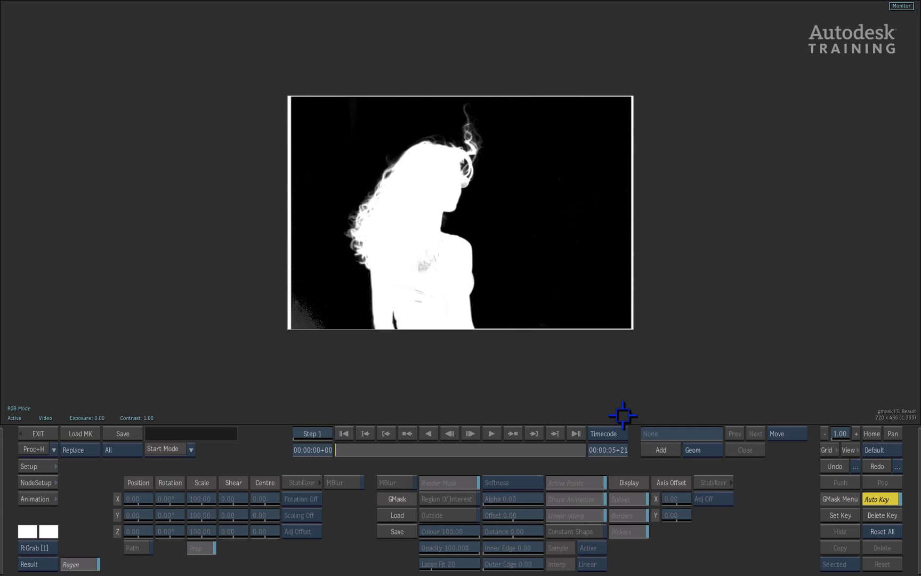
Draw a closed mask spline around the woman's head and hair
{"action": "left_click", "coordinate": [660, 449]}
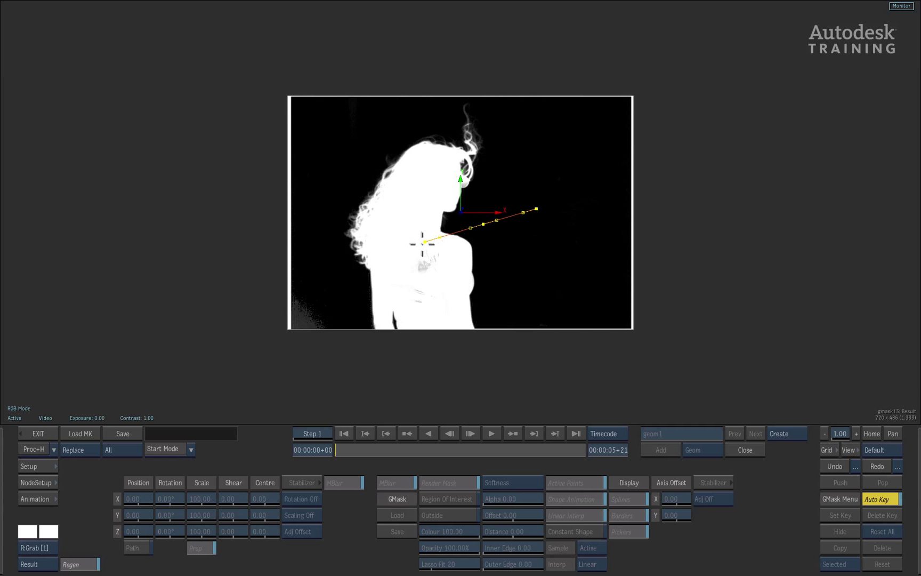
{"action": "left_click", "coordinate": [377, 276]}
{"action": "left_click", "coordinate": [315, 228]}
{"action": "left_click", "coordinate": [343, 160]}
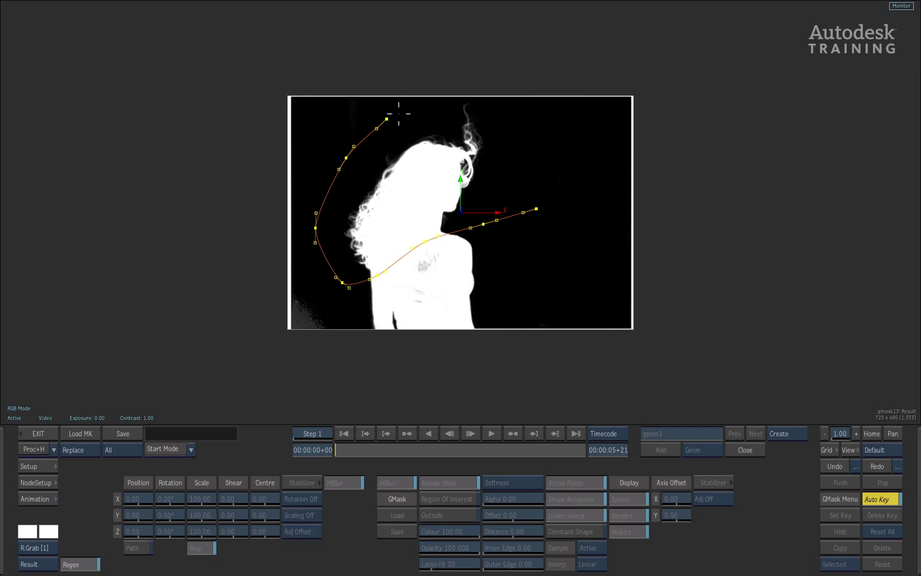
{"action": "left_click_drag", "start_coordinate": [541, 198], "coordinate": [541, 197]}
Enable Region Of Interest with mask Offset -34, back in the MK Schematic
{"action": "left_click", "coordinate": [447, 497]}
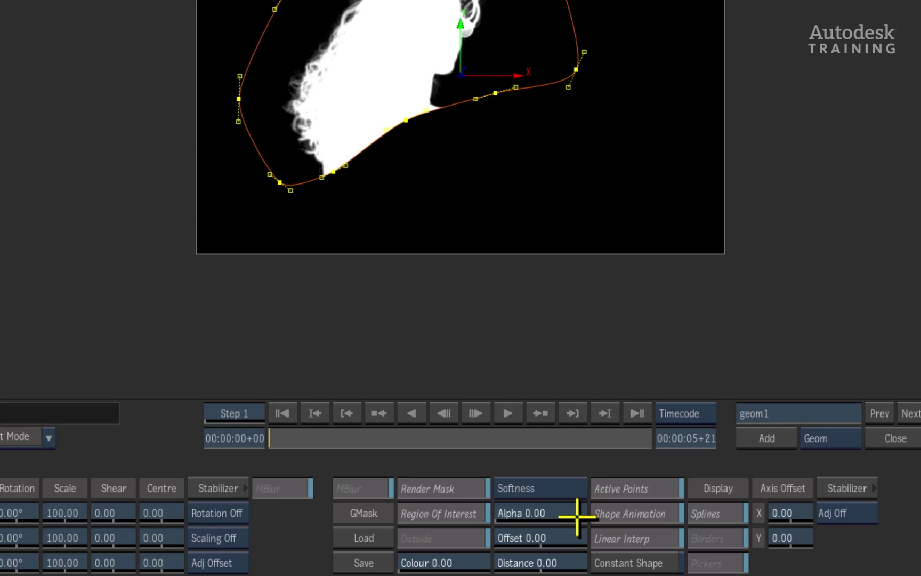
{"action": "mouse_move", "coordinate": [516, 515]}
{"action": "left_mouse_down"}
{"action": "mouse_move", "coordinate": [529, 529]}
{"action": "mouse_move", "coordinate": [512, 518]}
{"action": "left_mouse_up"}
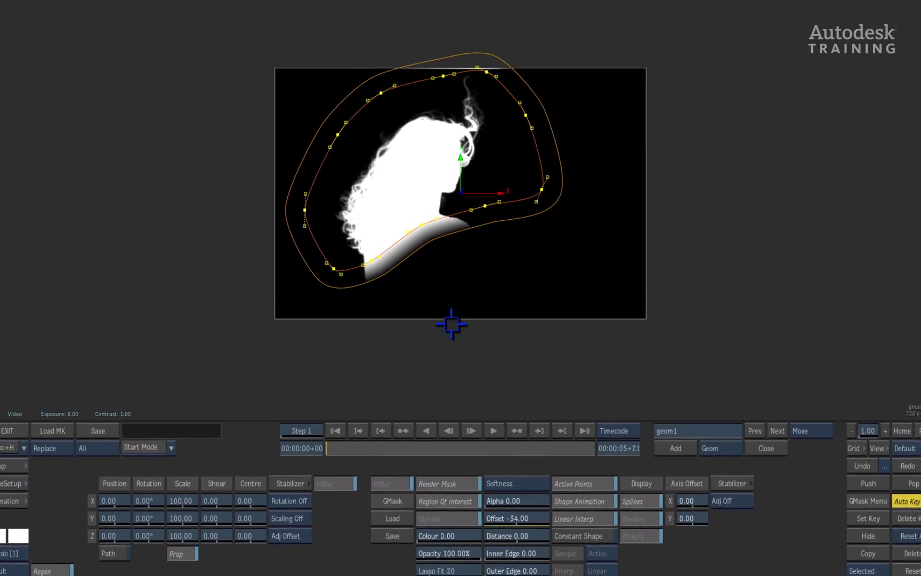
{"action": "left_click", "coordinate": [4, 571]}
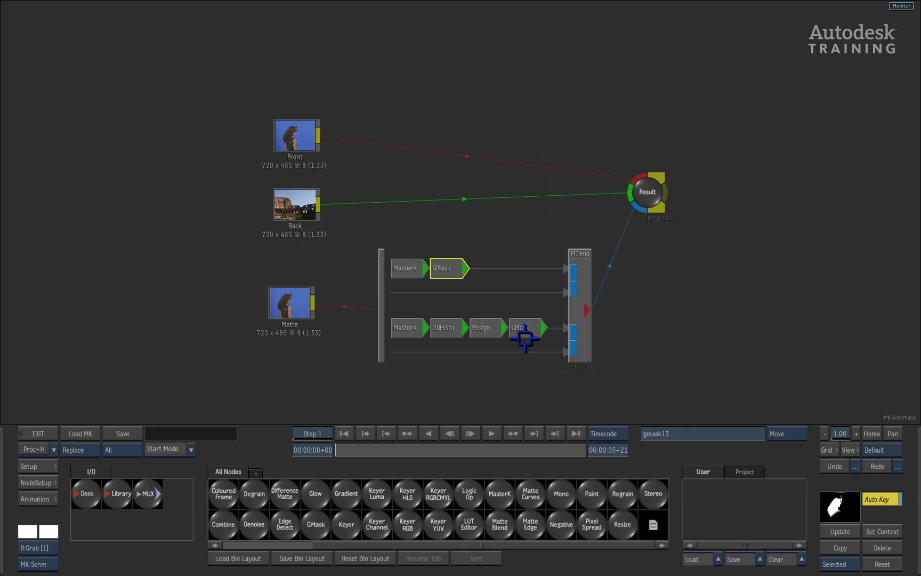
{"action": "left_click", "coordinate": [526, 327]}
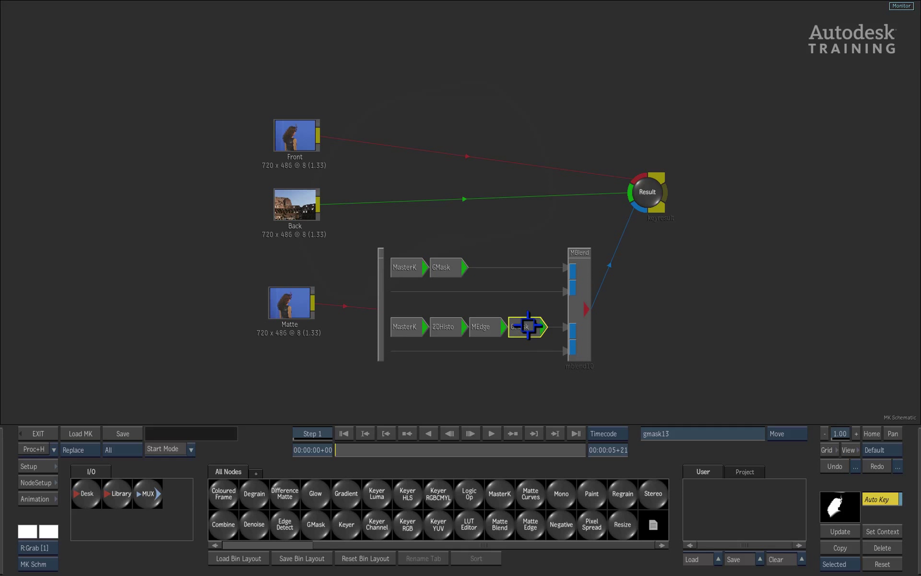
{"action": "key", "text": "F4"}
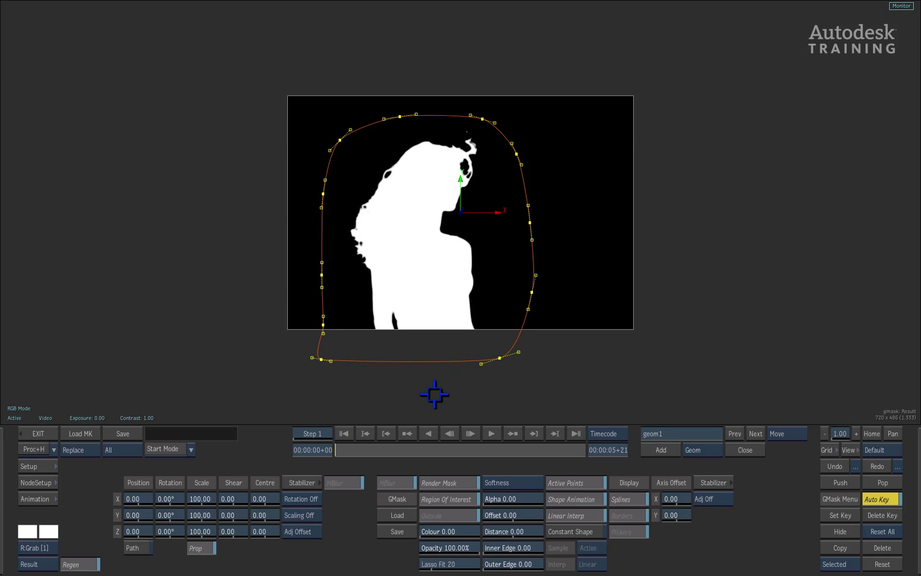
{"action": "key", "text": "grave"}
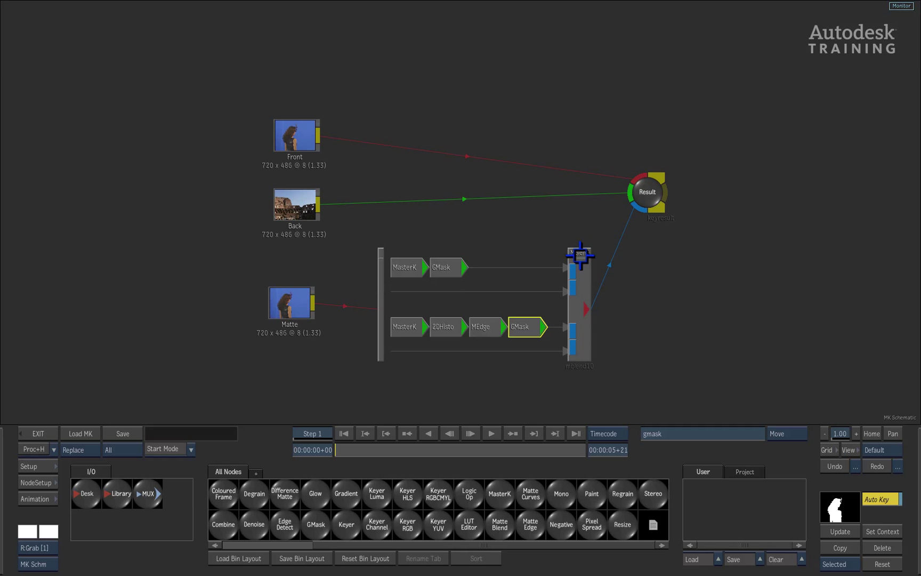
Open mblend10's layer settings and view the blended matte
{"action": "left_click", "coordinate": [569, 277]}
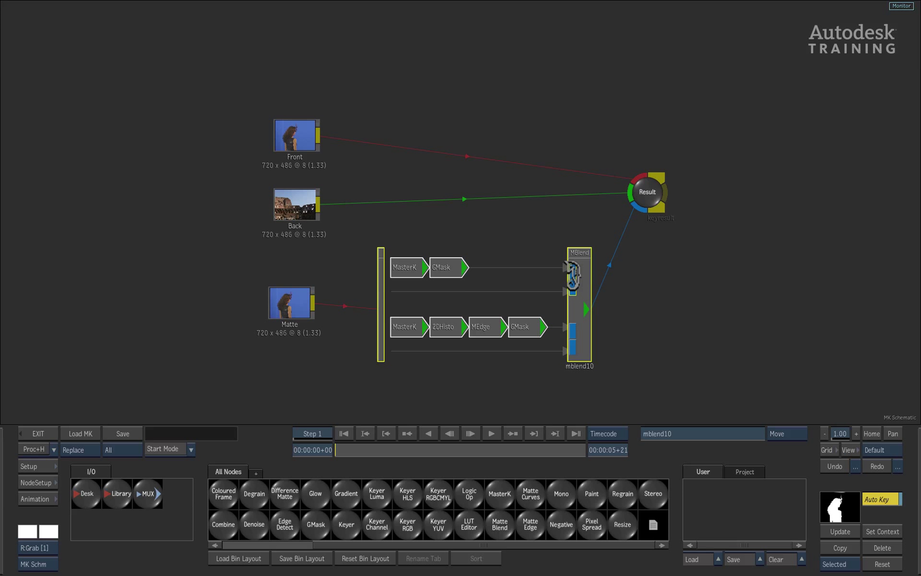
{"action": "double_click", "coordinate": [572, 271]}
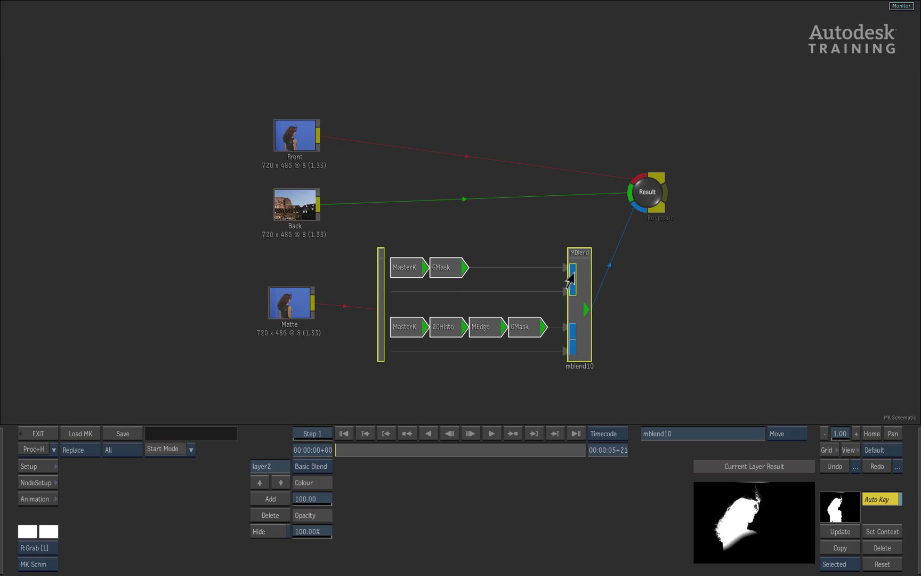
{"action": "key", "text": "F4"}
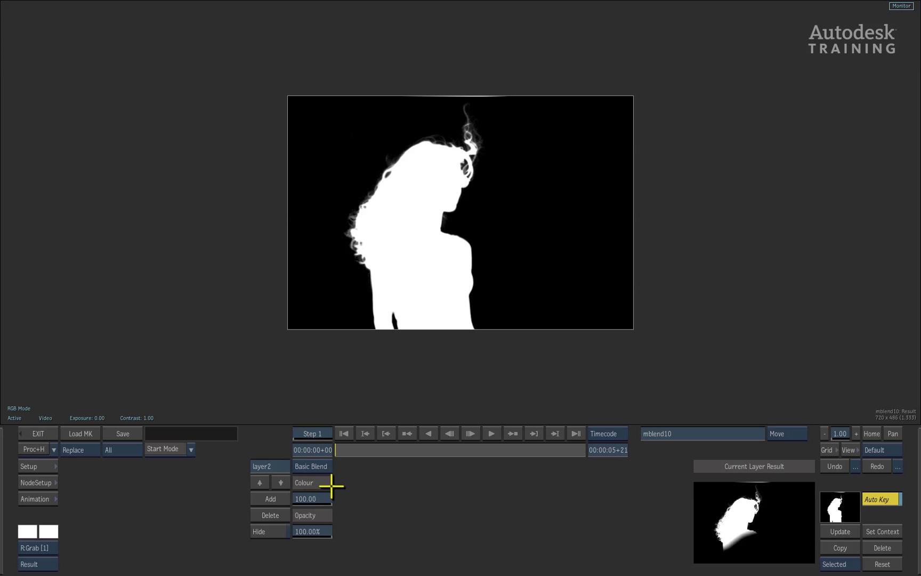
Switch layer2 to Curve Blend and, after trying XOR, Multiply and Add, choose Maximum
{"action": "left_click", "coordinate": [315, 466]}
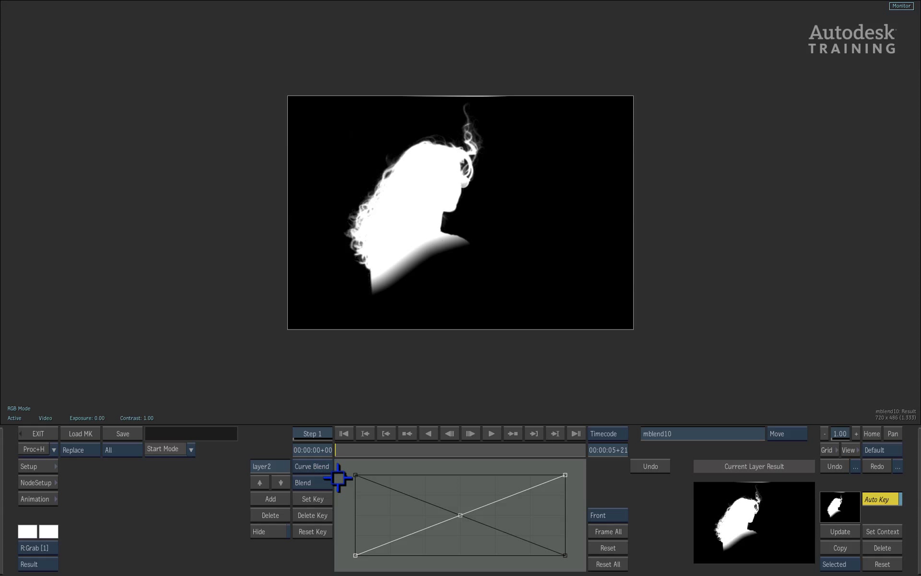
{"action": "left_click", "coordinate": [323, 481]}
{"action": "left_click", "coordinate": [323, 488]}
{"action": "left_click", "coordinate": [323, 488]}
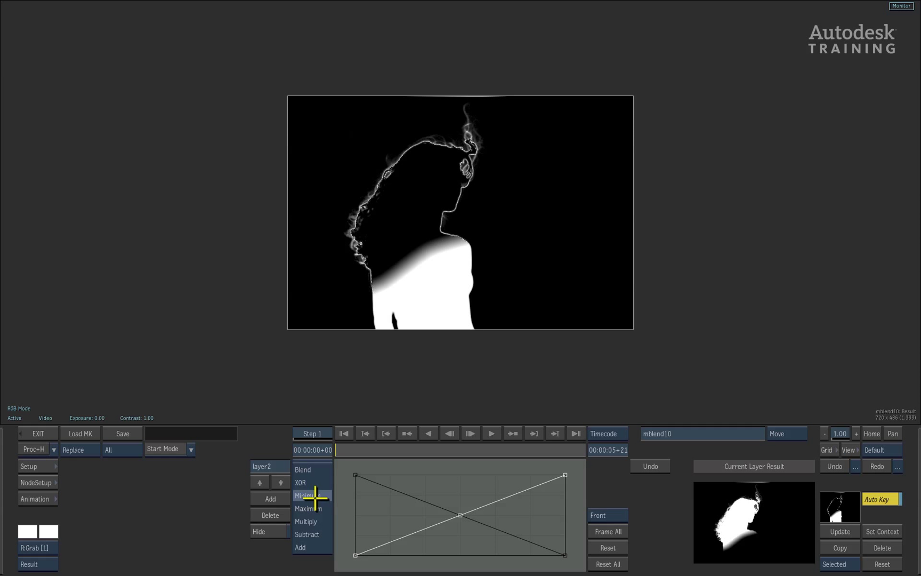
{"action": "left_click", "coordinate": [312, 518]}
{"action": "left_click", "coordinate": [314, 482]}
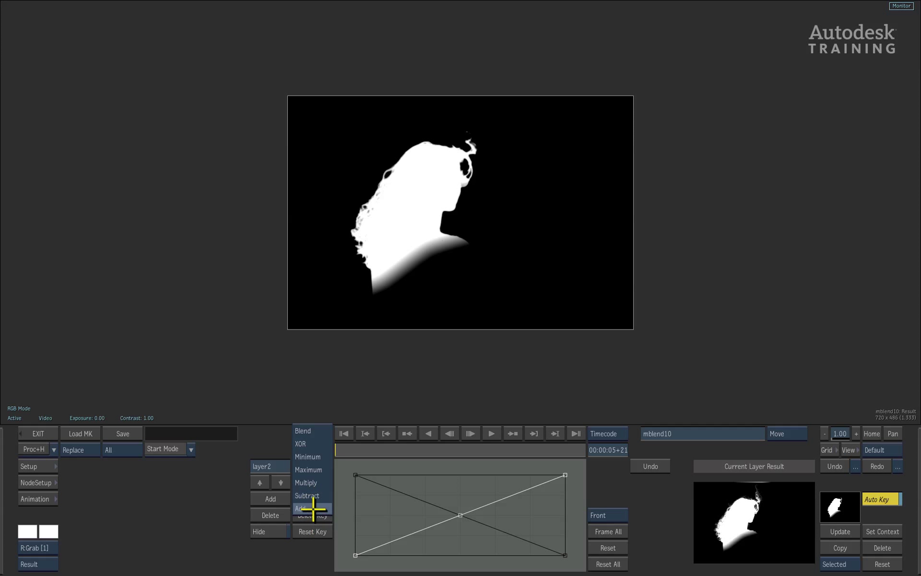
{"action": "left_click", "coordinate": [315, 498]}
{"action": "left_click", "coordinate": [313, 482]}
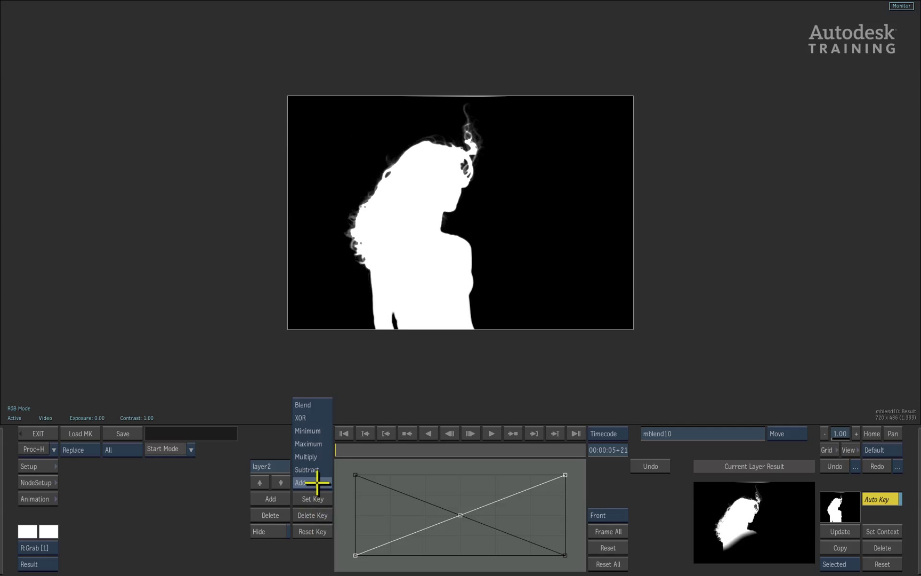
{"action": "left_click", "coordinate": [320, 443]}
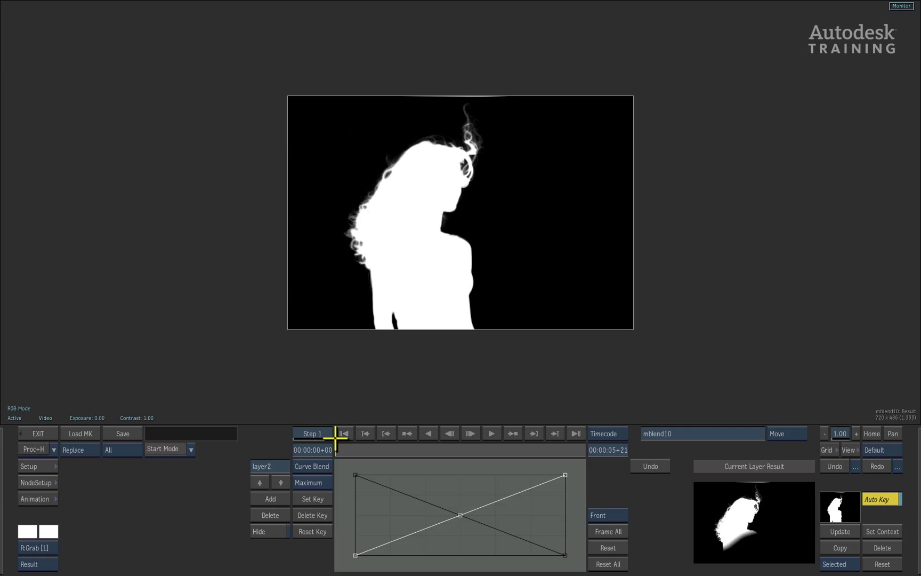
{"action": "key", "text": "F4"}
Add and then delete a Logic Op node, and reopen mblend10 to view the result
{"action": "left_click_drag", "start_coordinate": [471, 497], "coordinate": [474, 373]}
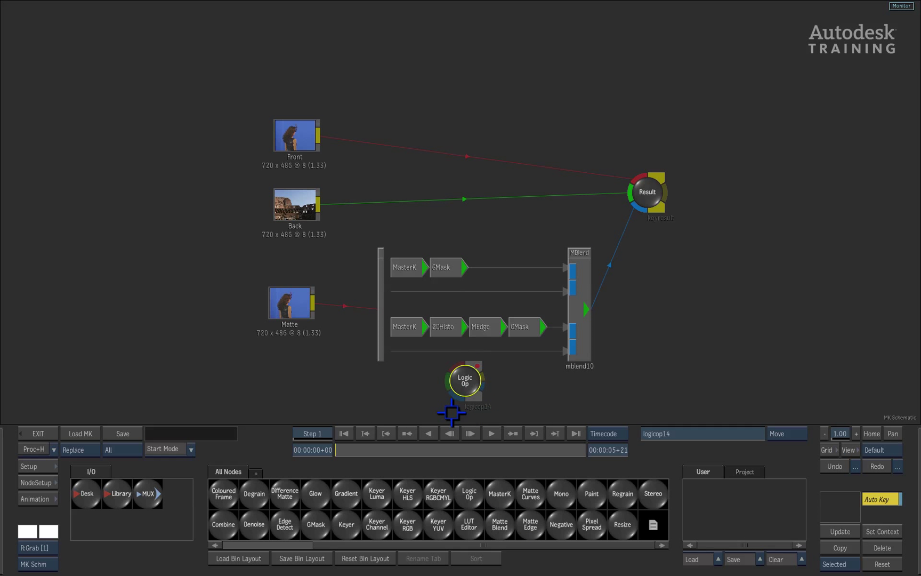
{"action": "left_click_drag", "start_coordinate": [465, 381], "coordinate": [452, 569]}
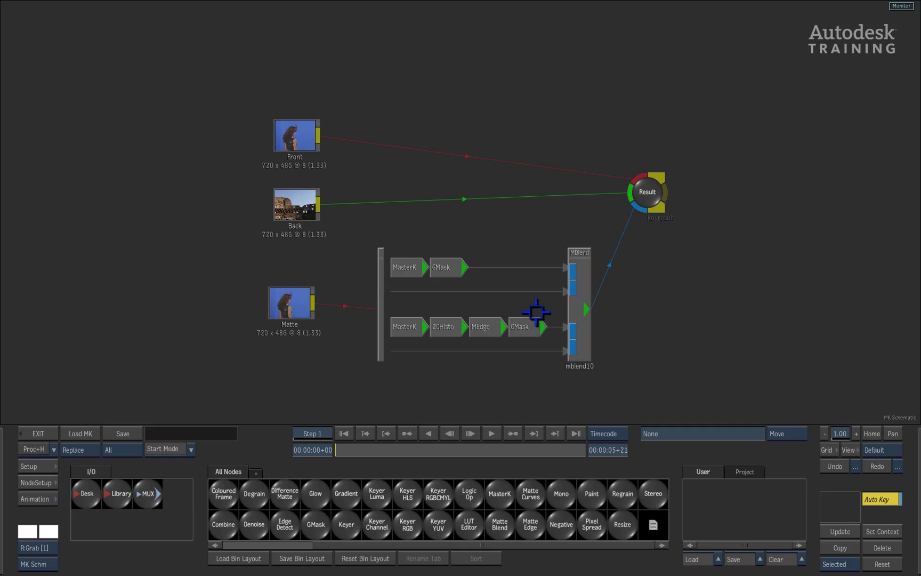
{"action": "left_click", "coordinate": [581, 252]}
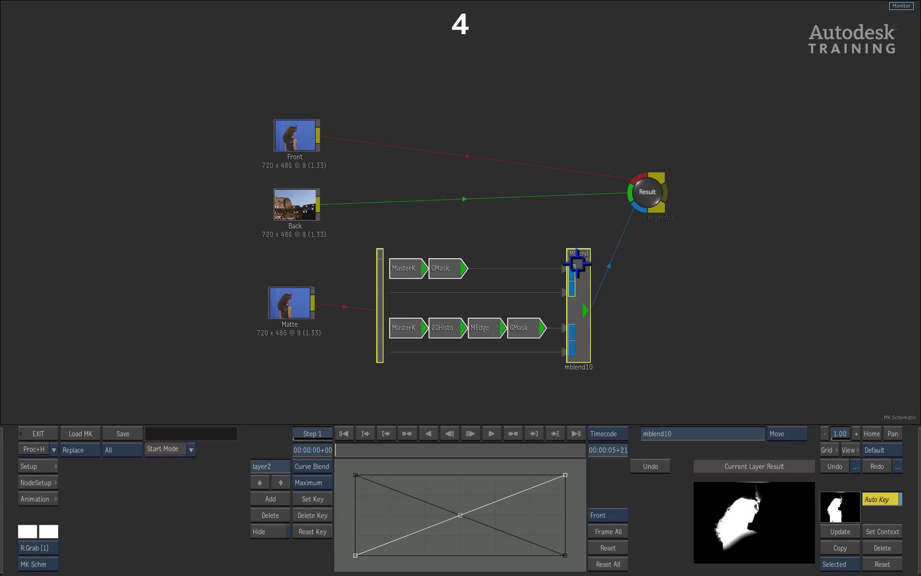